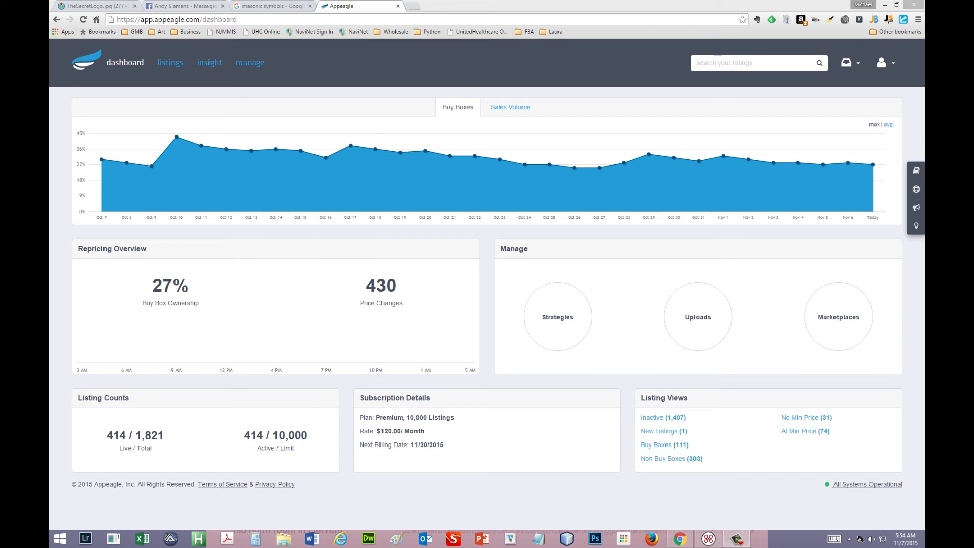
Step: Go to the uploads management page and download the All Available Fields template
click(243, 69)
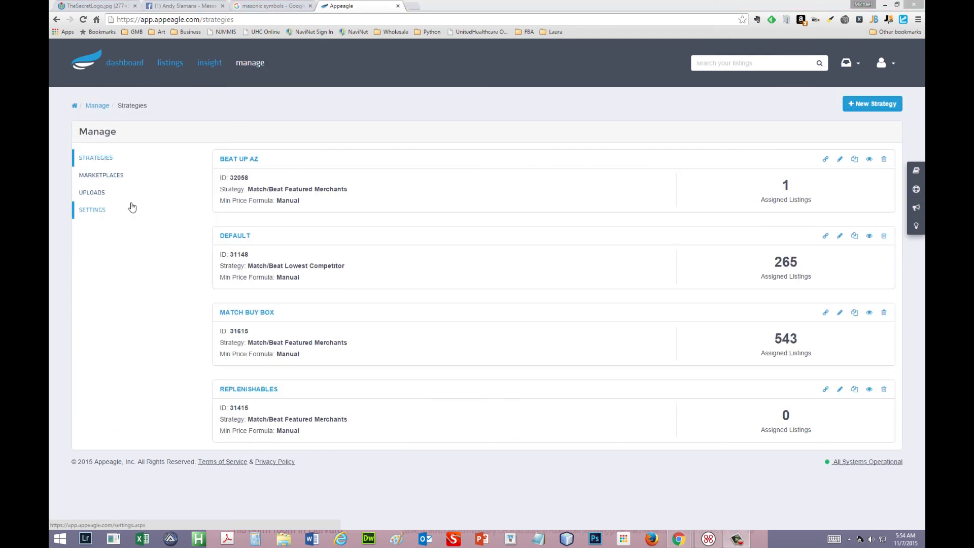
click(89, 198)
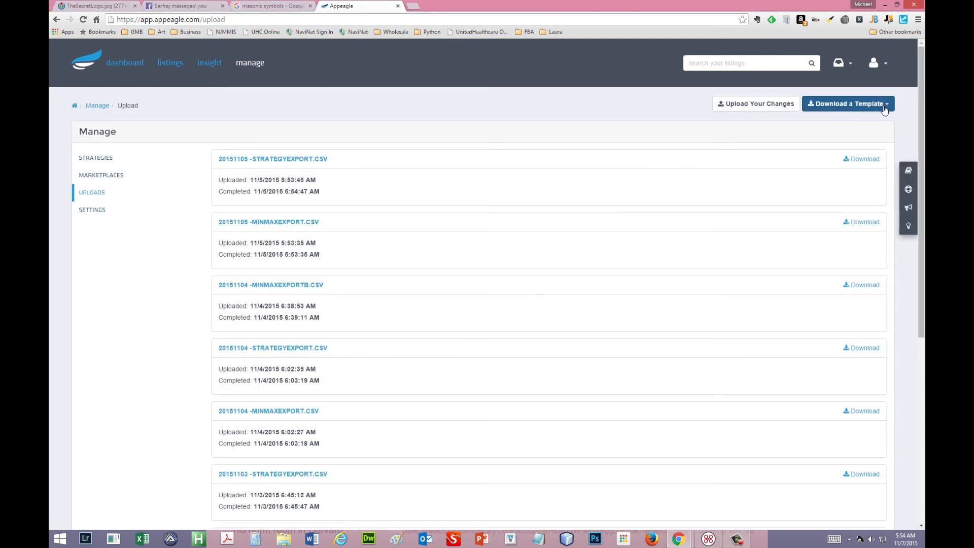
click(820, 109)
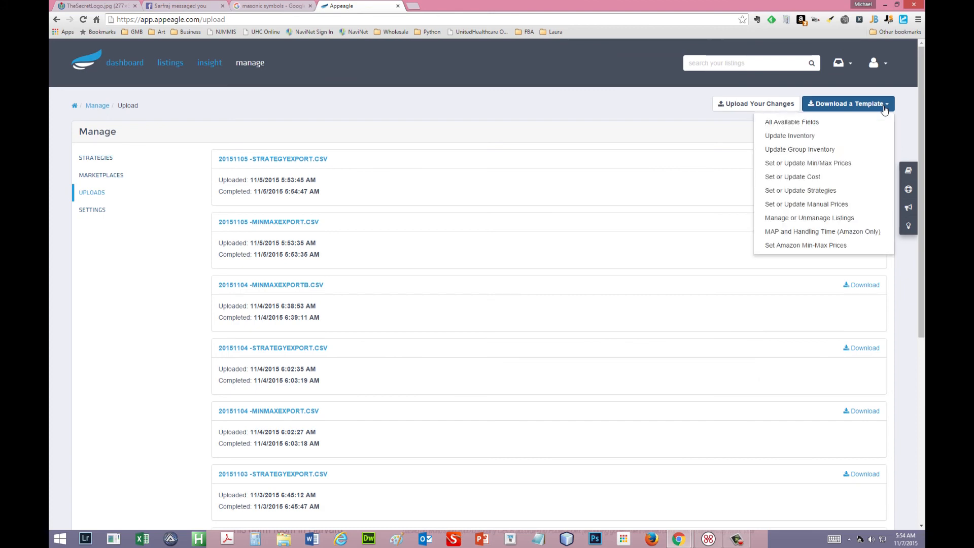
click(772, 124)
Step: Save the export as Appeagle-Export-11.07.2015.csv in the AppEagle folder and open it in Excel
double_click(637, 75)
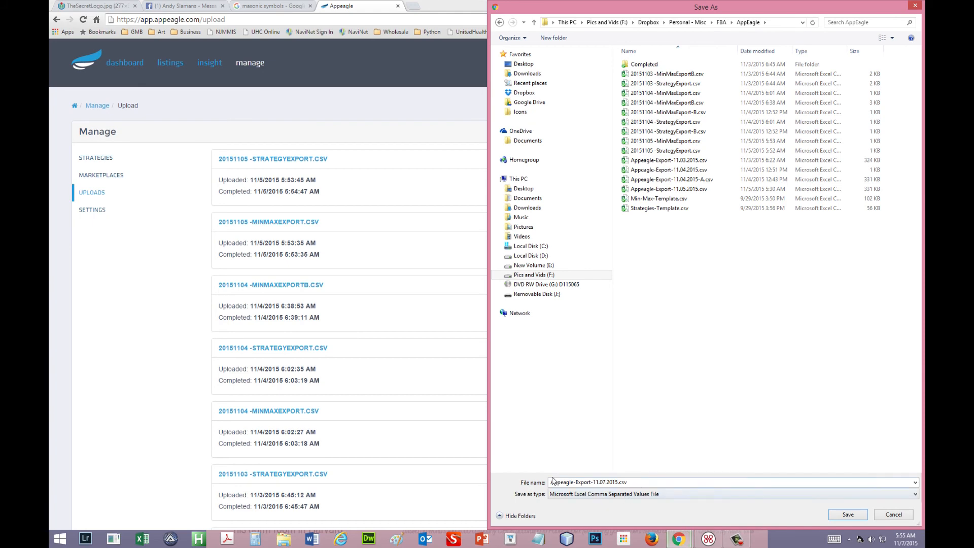
click(846, 515)
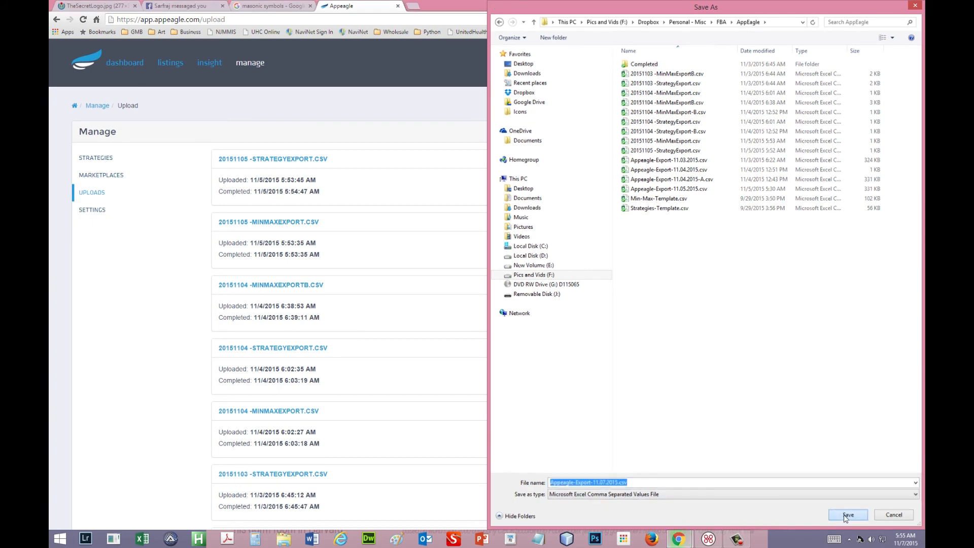
click(89, 520)
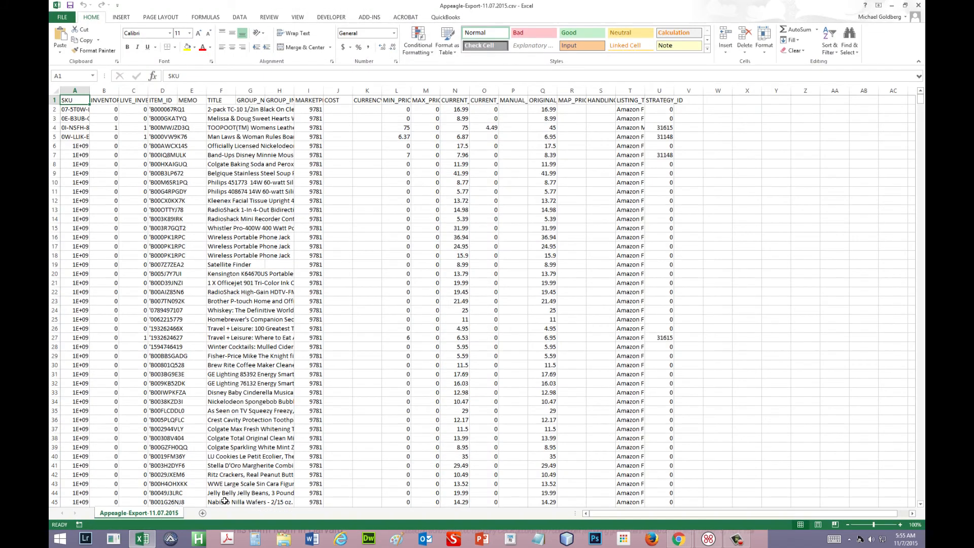
Step: Save a copy of the export in the AppEagle folder as the Excel Workbook Appeagle-Export-11.07.2015.xlsx
click(62, 20)
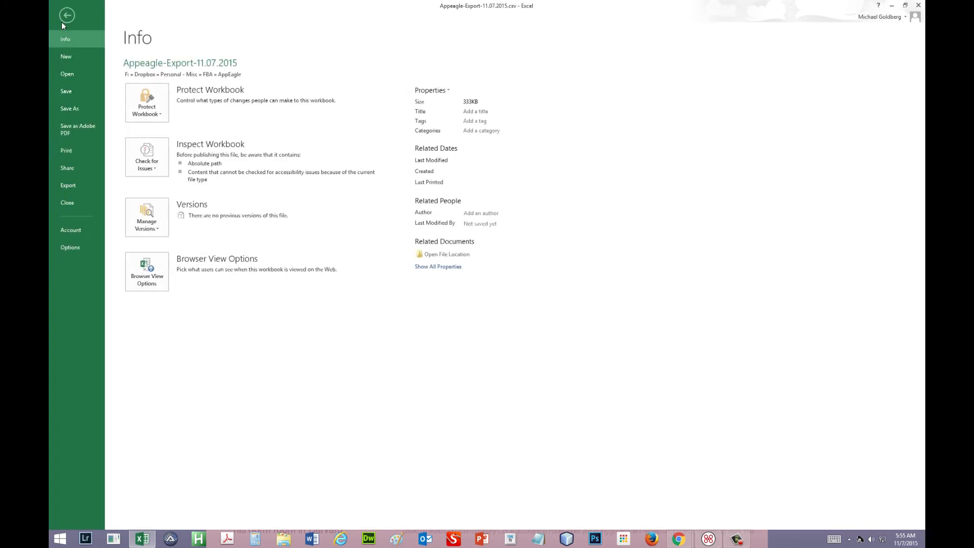
click(76, 108)
click(334, 105)
click(186, 195)
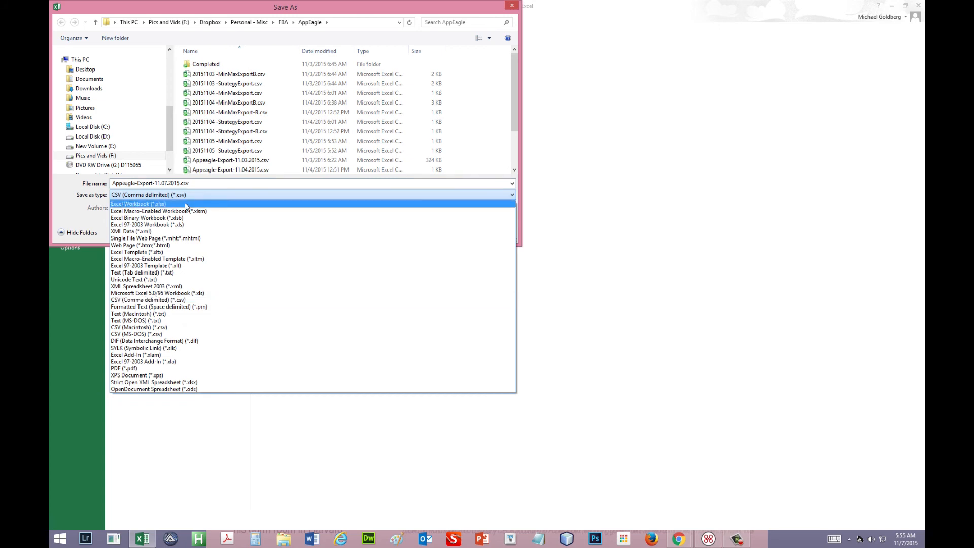
click(186, 205)
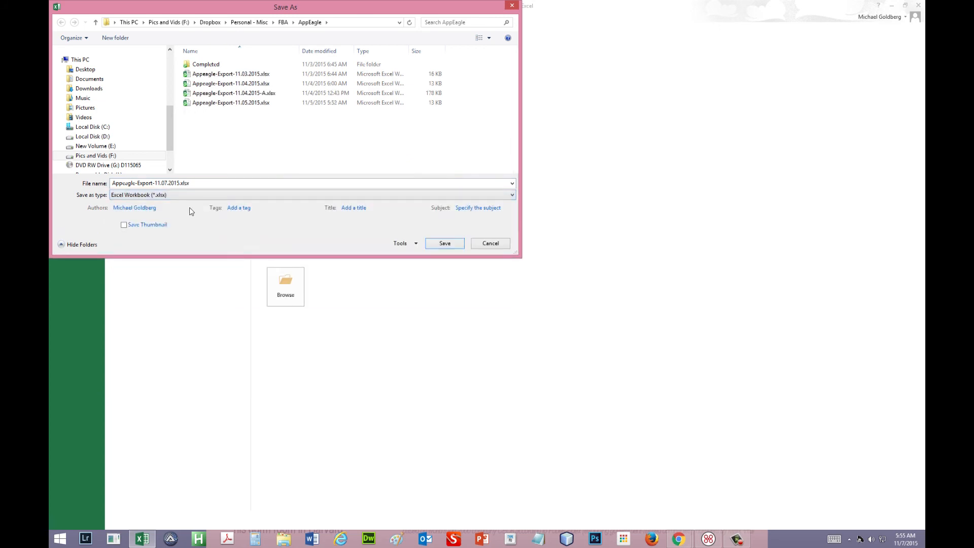
click(445, 244)
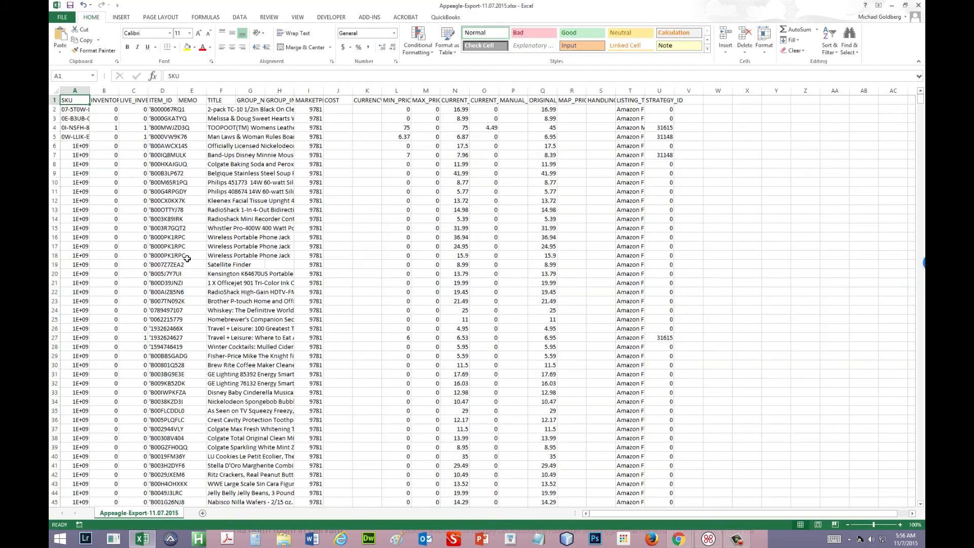
click(53, 109)
click(138, 99)
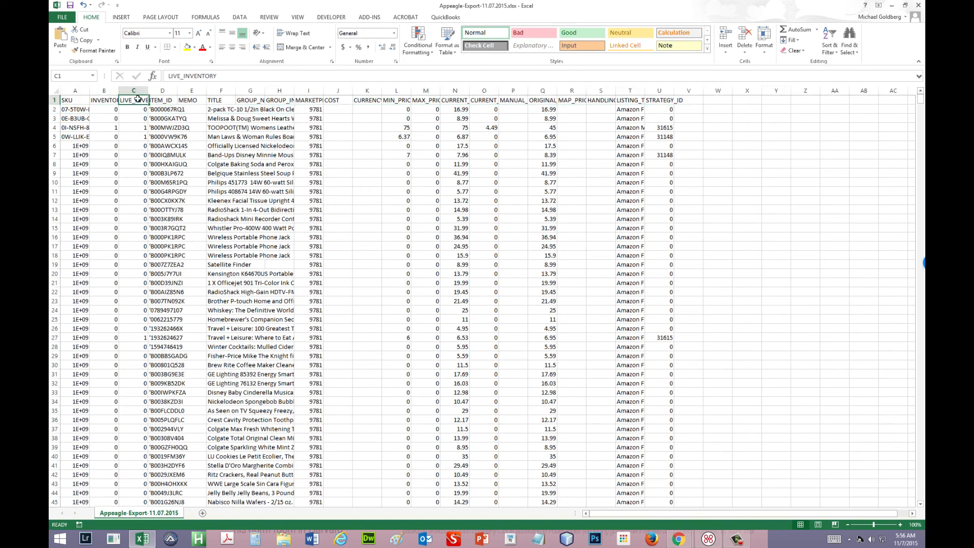
click(52, 108)
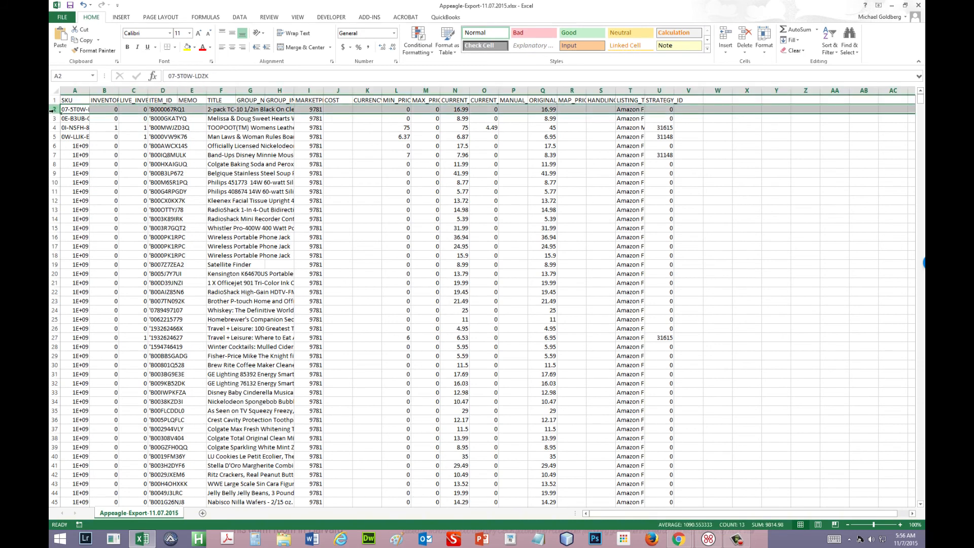
key(ctrl+shift+Down)
click(267, 283)
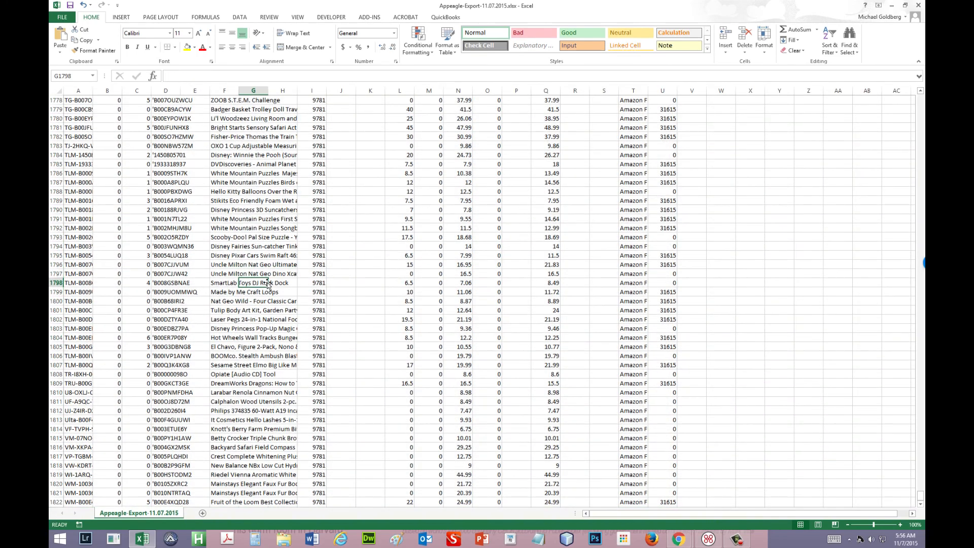
key(ctrl+Home)
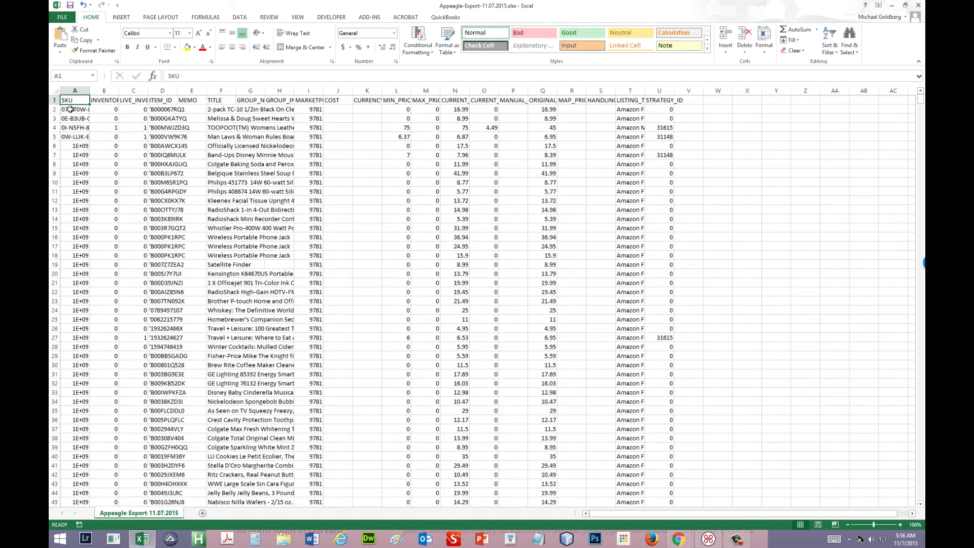
Step: Sort all data rows below the header by LIVE_INVENTORY from largest to smallest
click(53, 109)
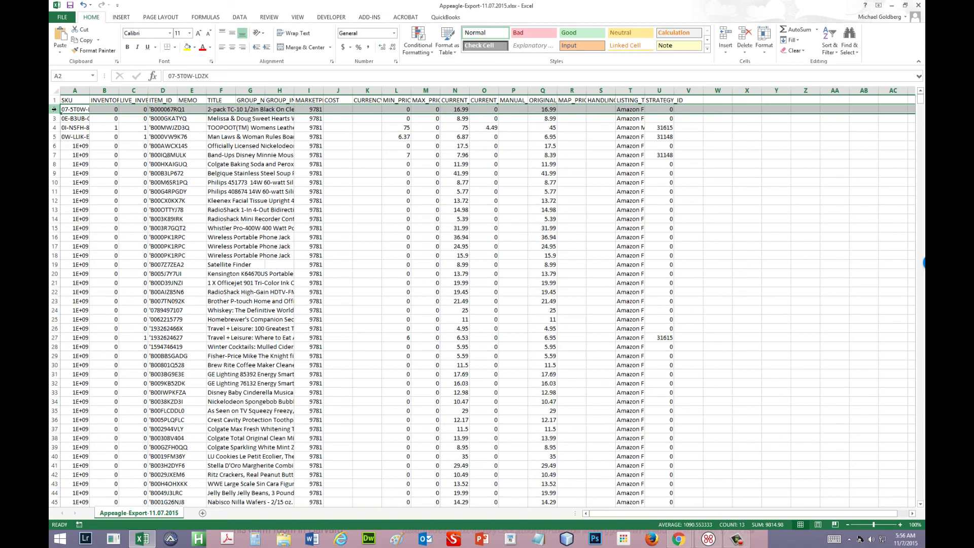
key(ctrl+shift+Down)
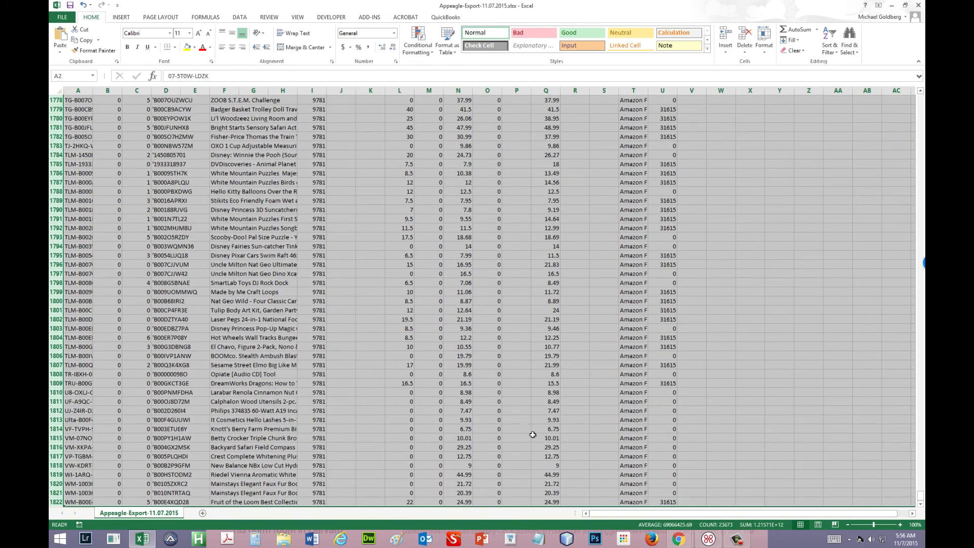
click(247, 18)
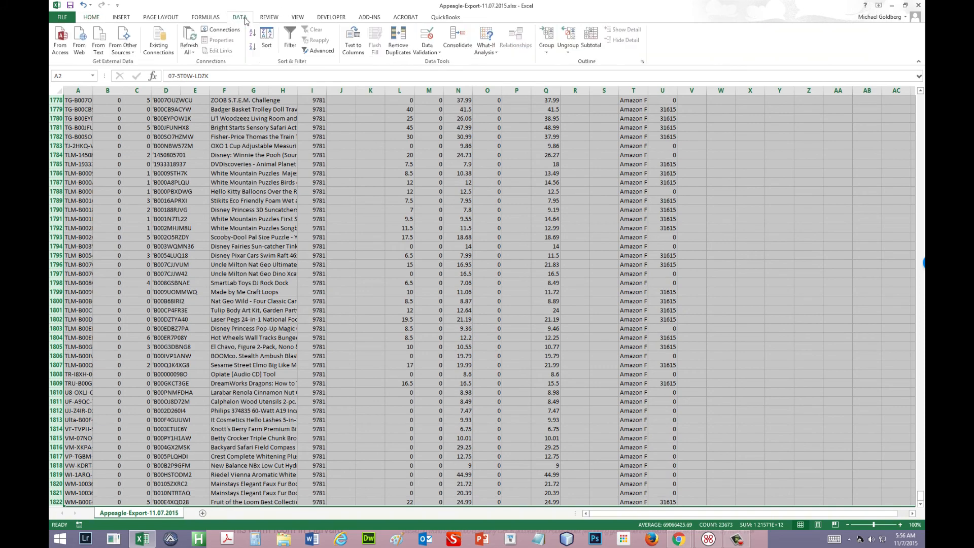
click(267, 40)
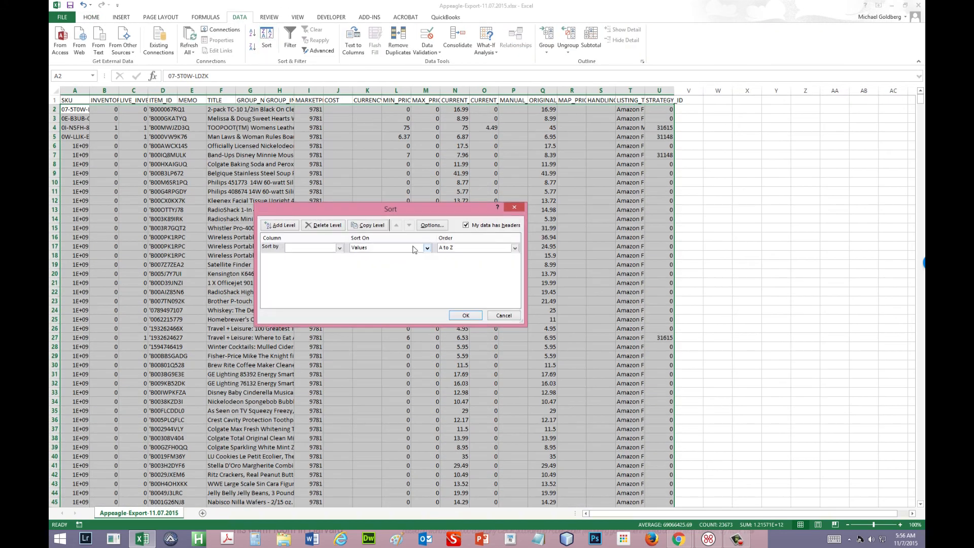
click(337, 248)
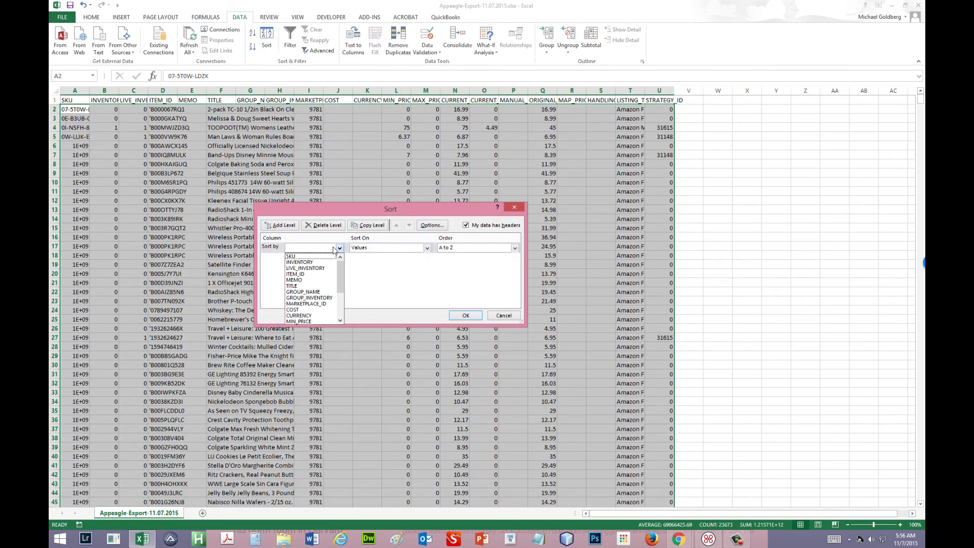
click(307, 269)
click(460, 248)
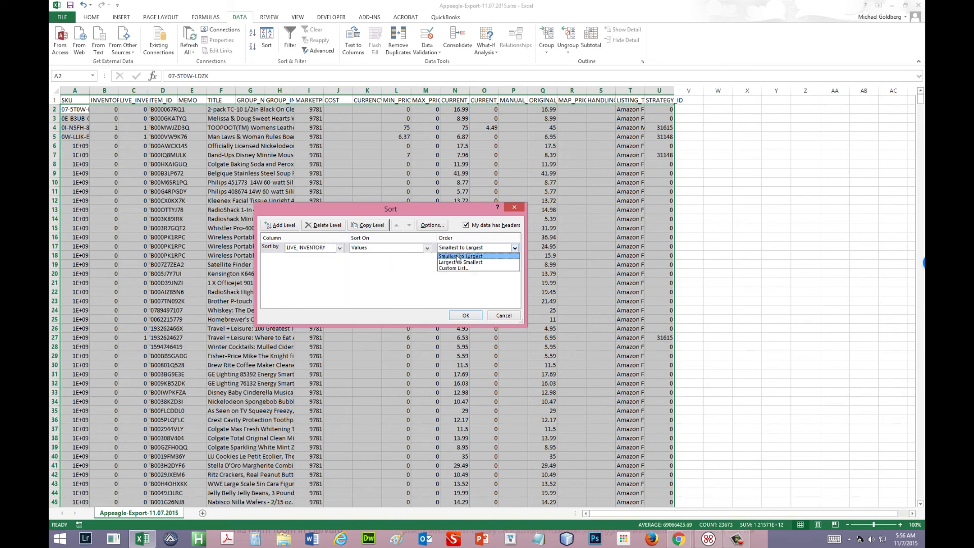
click(453, 263)
click(466, 316)
Step: Delete all listings with zero live inventory, from row 416 through the end of the data
click(212, 228)
key(Page_Down)
key(Page_Down)
key(Page_Down)
key(Page_Down)
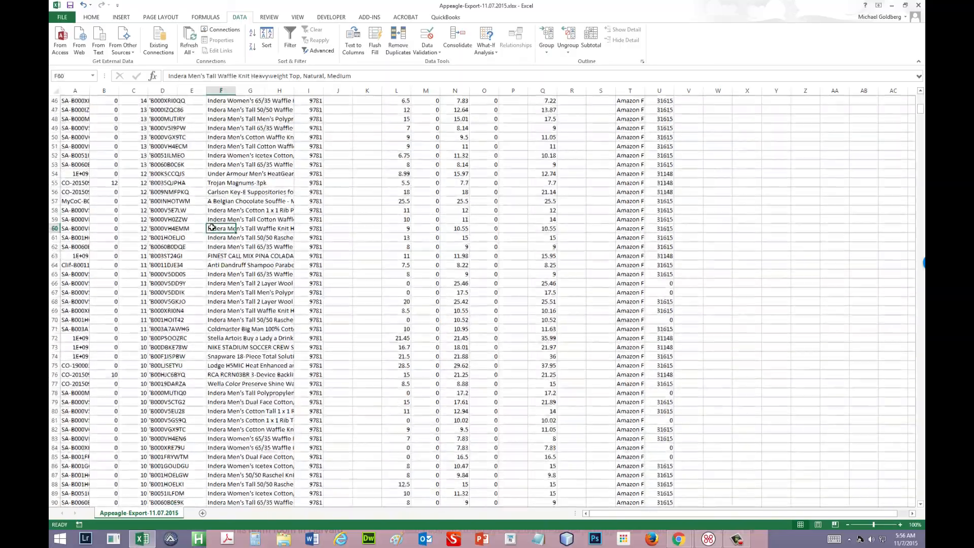
key(Page_Down)
key(Page_Down)
key(Page_Down)
key(Page_Down)
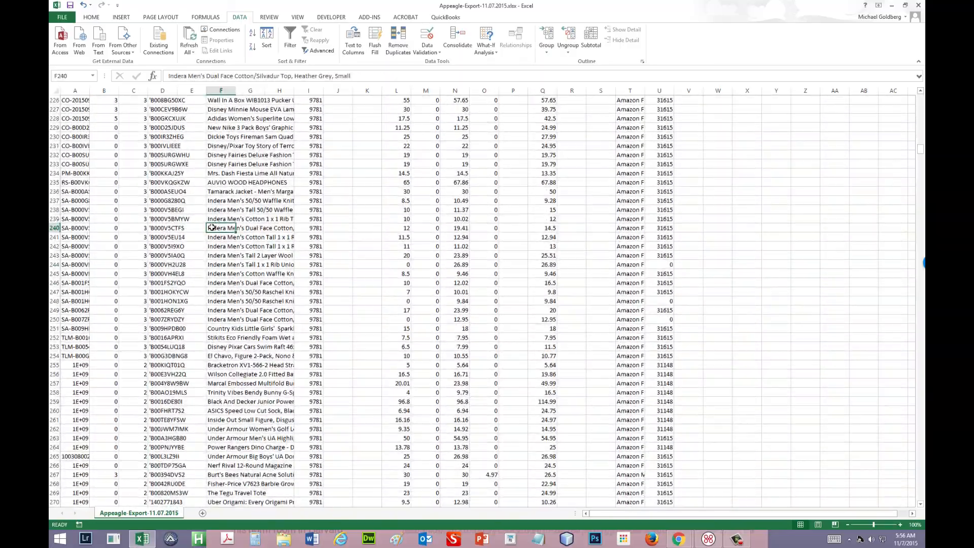
key(Page_Down)
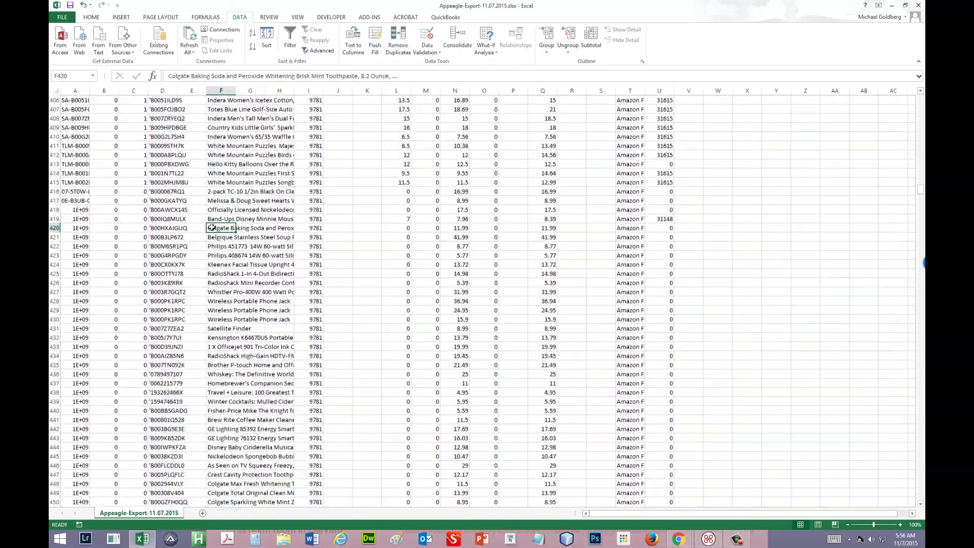
click(54, 192)
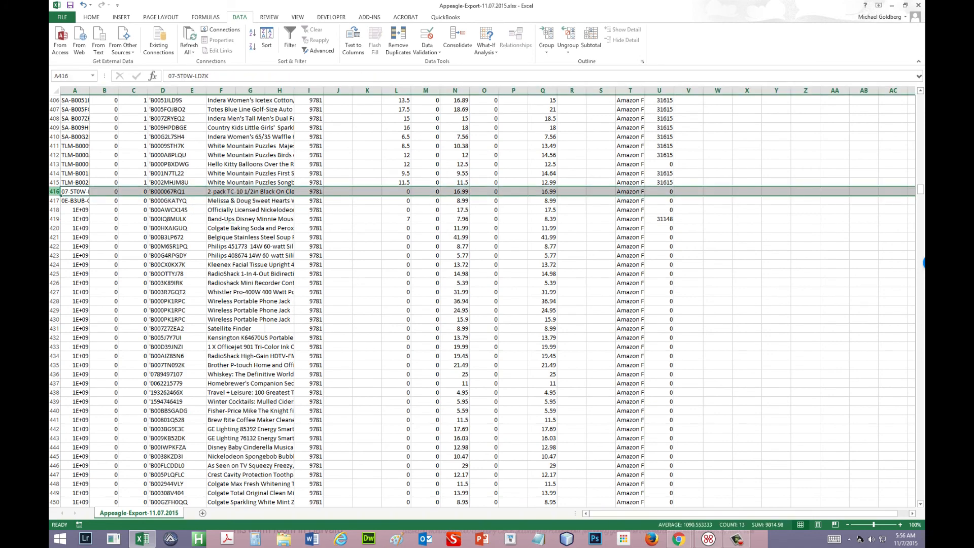
key(ctrl+shift+Down)
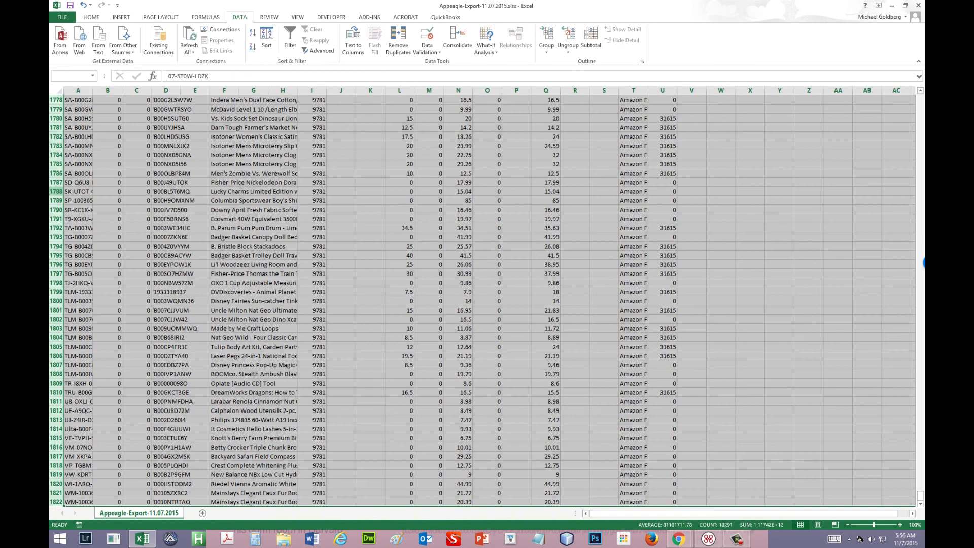
key(ctrl+minus)
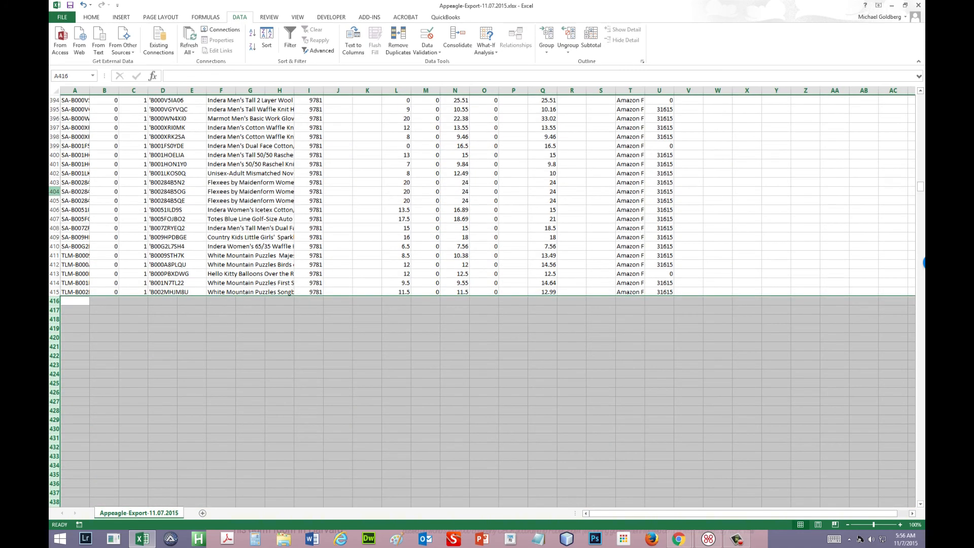
click(52, 292)
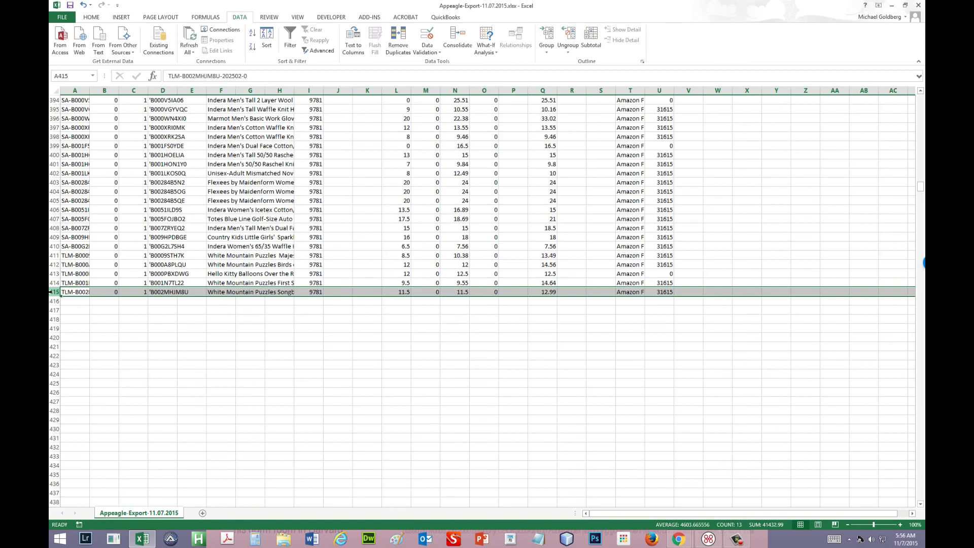
Step: Sort all data rows below the header by column L (MIN_PRICE) from smallest to largest, treating the selection as having no headers
key(ctrl+Home)
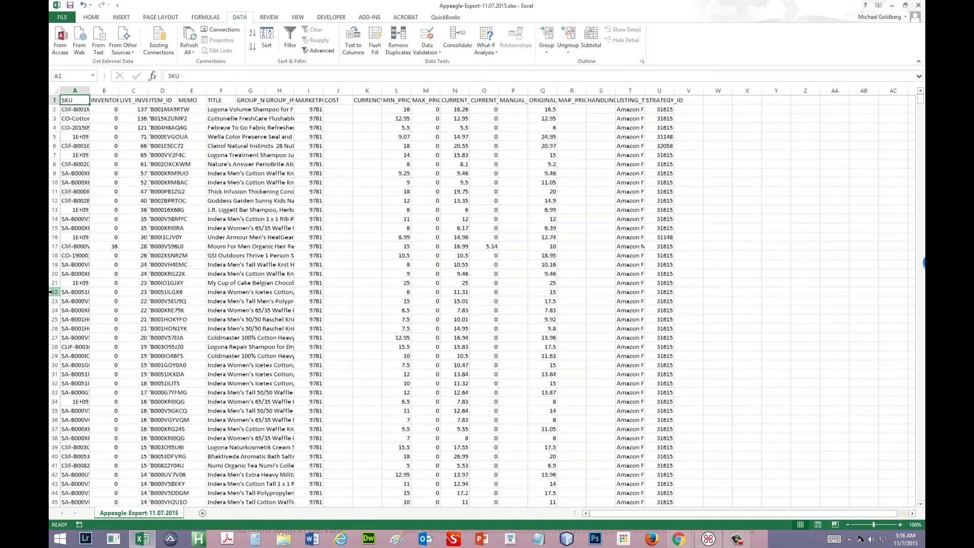
click(53, 110)
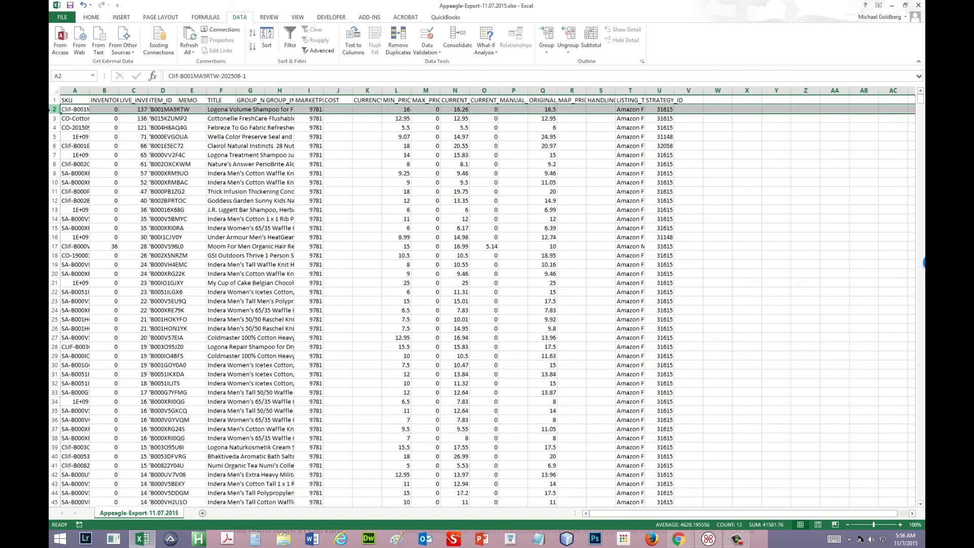
key(ctrl+shift+Down)
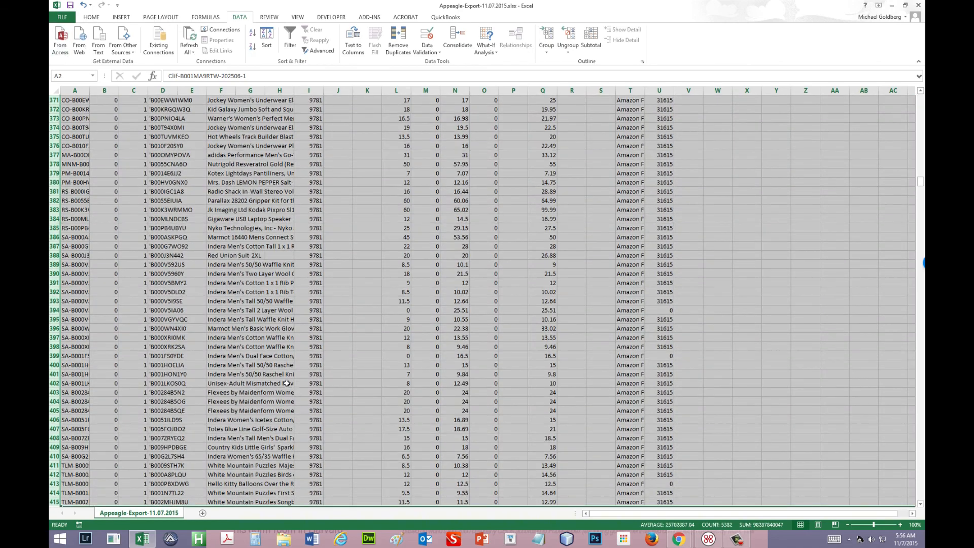
scroll(365, 325, up, 17)
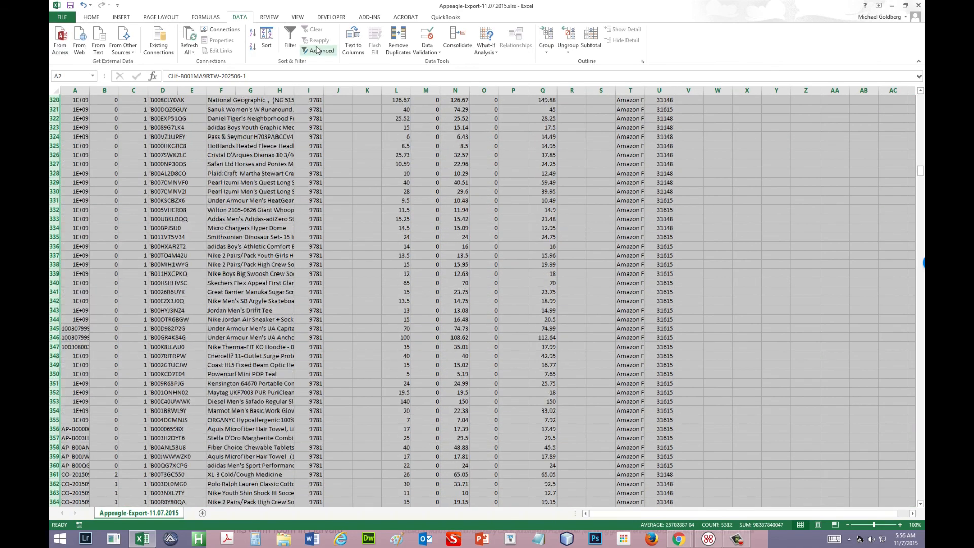
scroll(255, 15, up, 4)
click(241, 18)
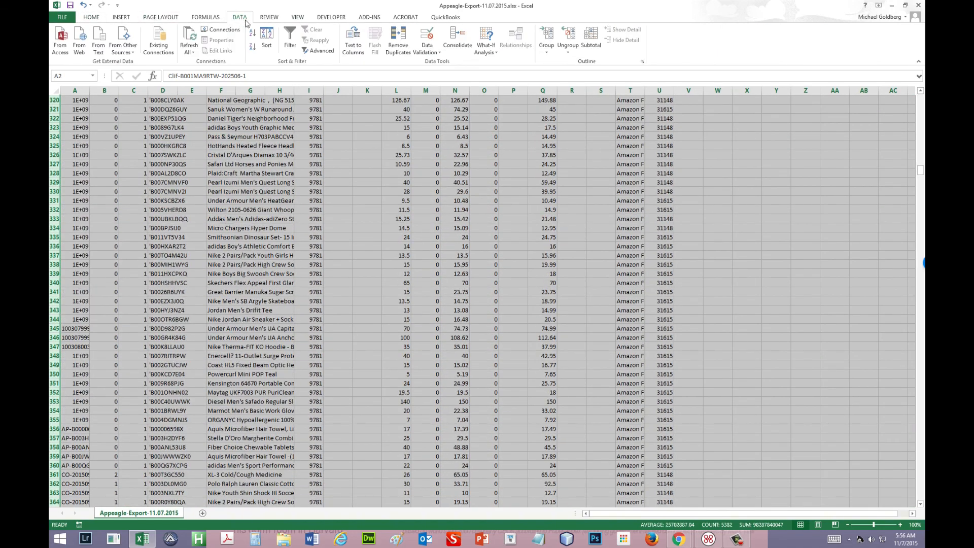
click(266, 38)
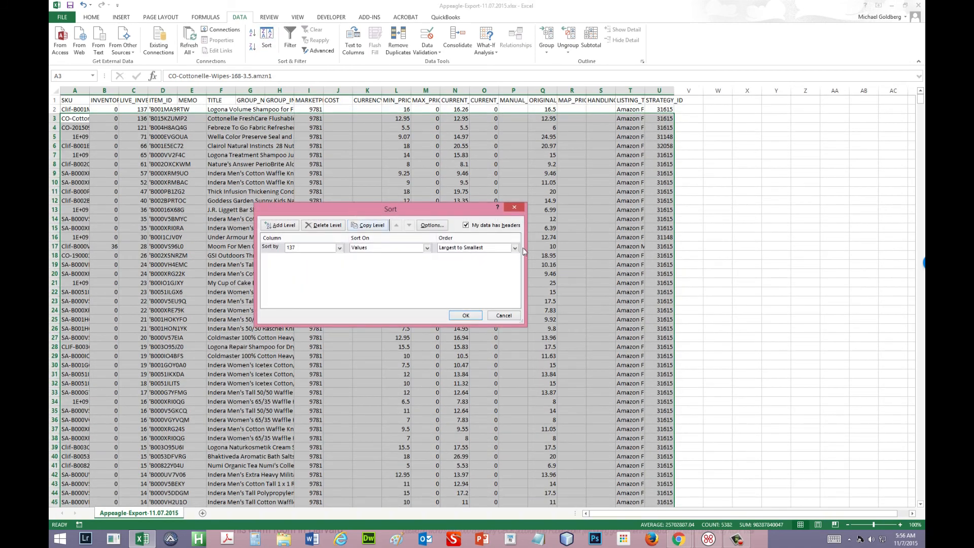
click(465, 225)
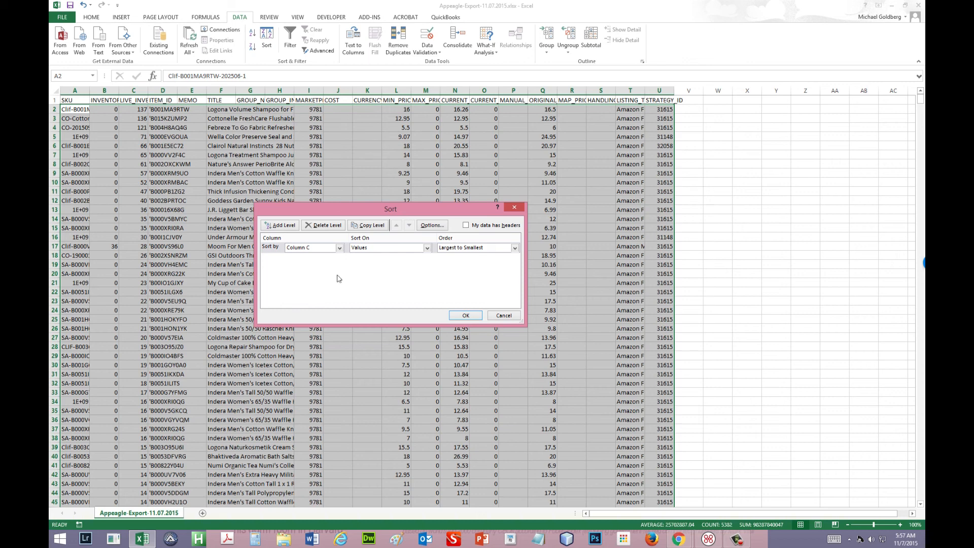
click(339, 248)
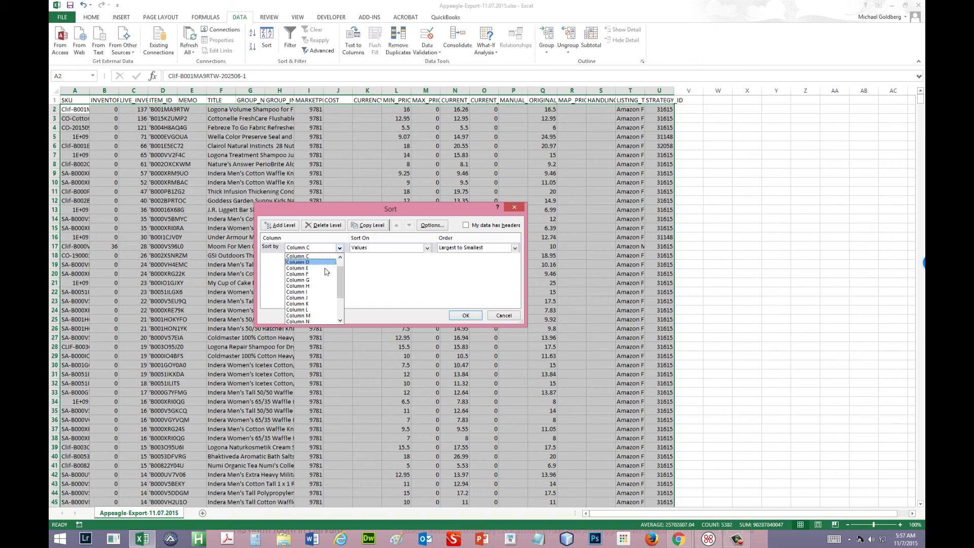
click(318, 310)
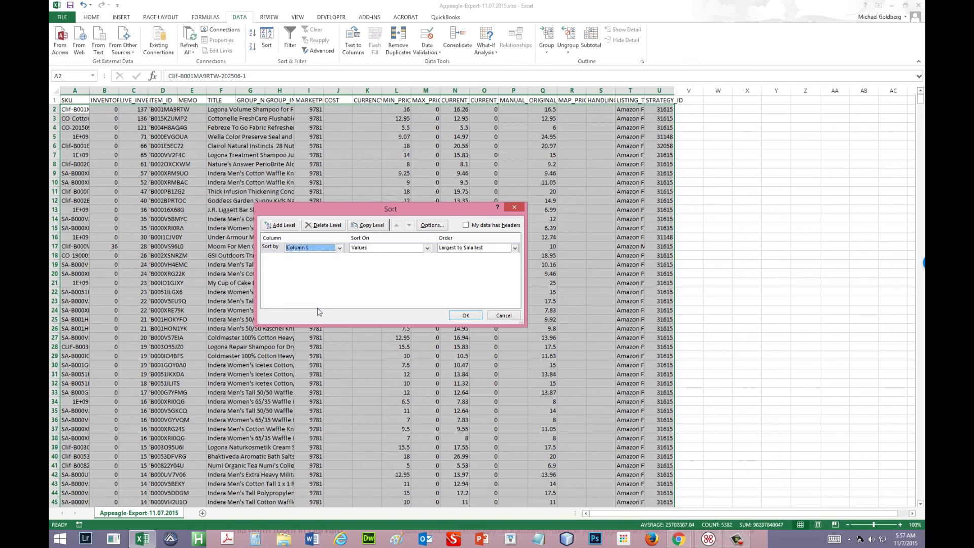
click(477, 247)
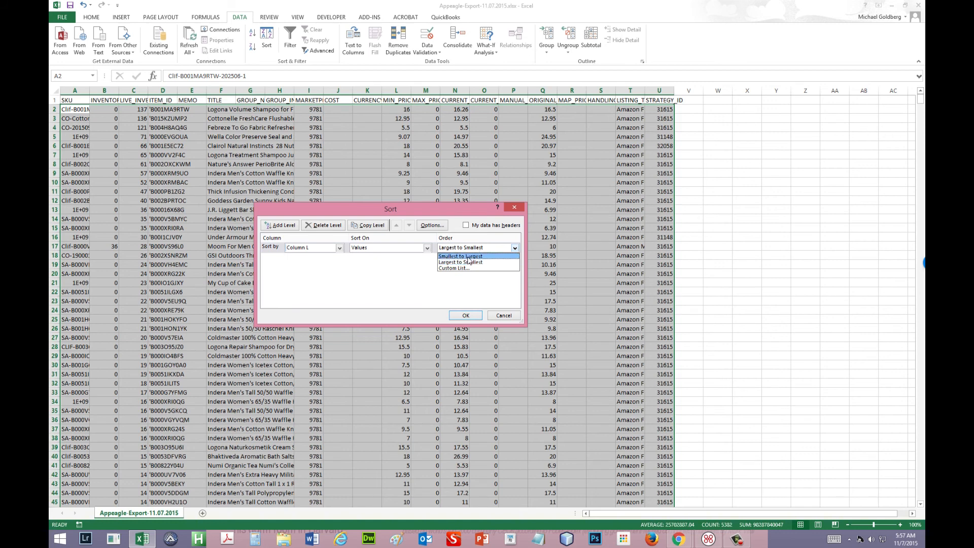
click(468, 257)
click(465, 315)
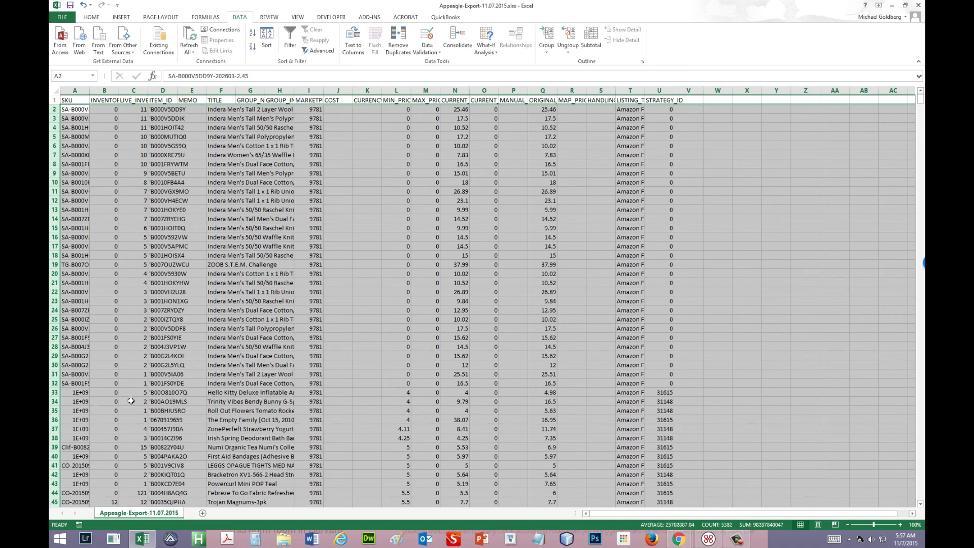
Step: Delete all listings that already have a minimum price, from row 33 through the end of the data
click(52, 392)
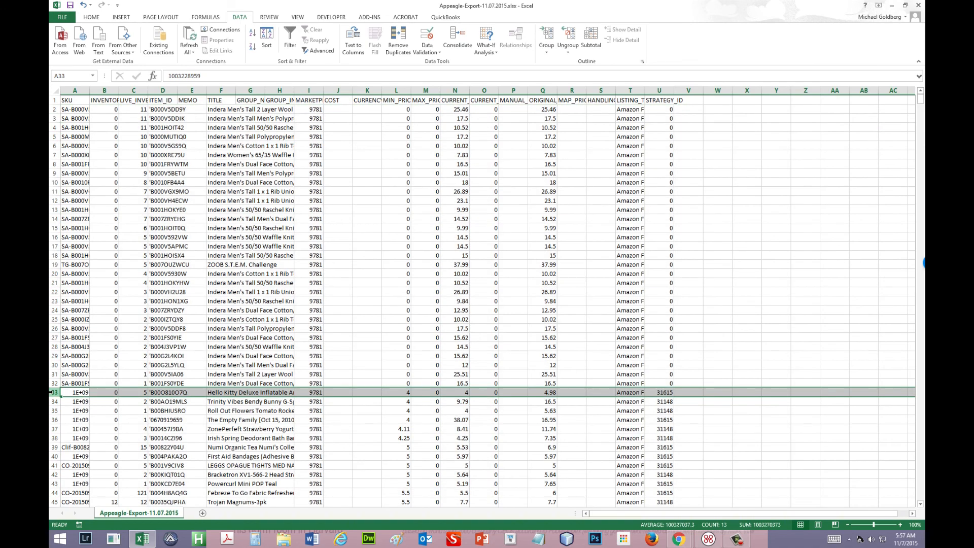
scroll(209, 379, down, 1)
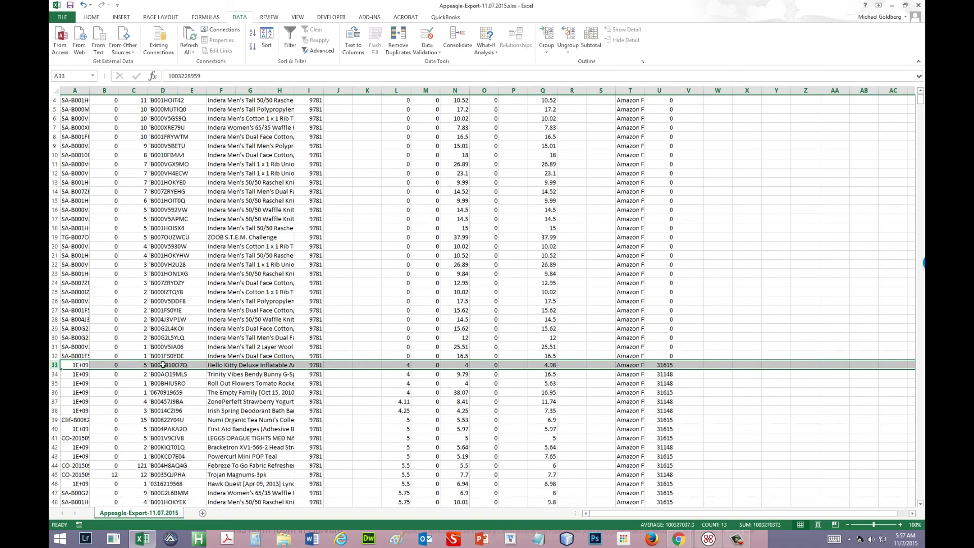
key(ctrl+shift+Down)
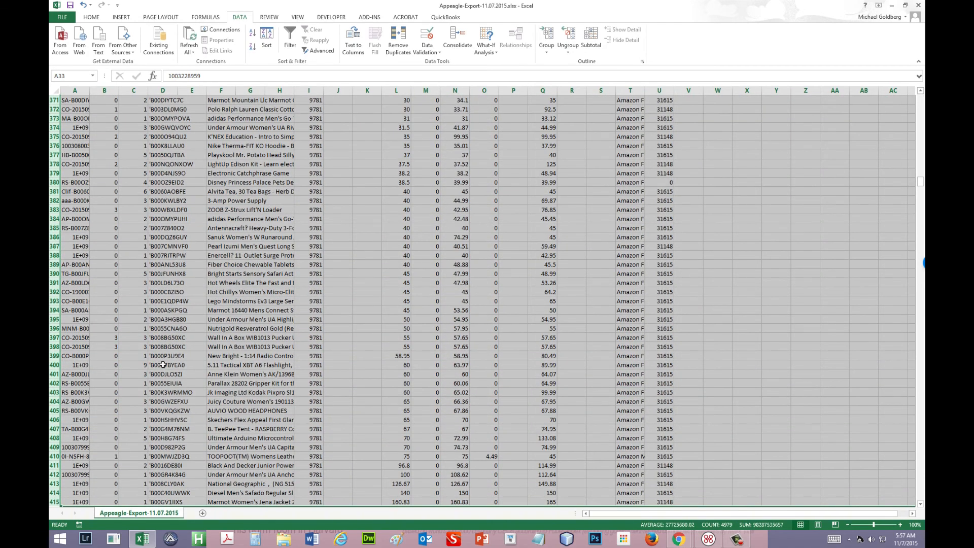
key(Delete)
scroll(163, 363, up, 4)
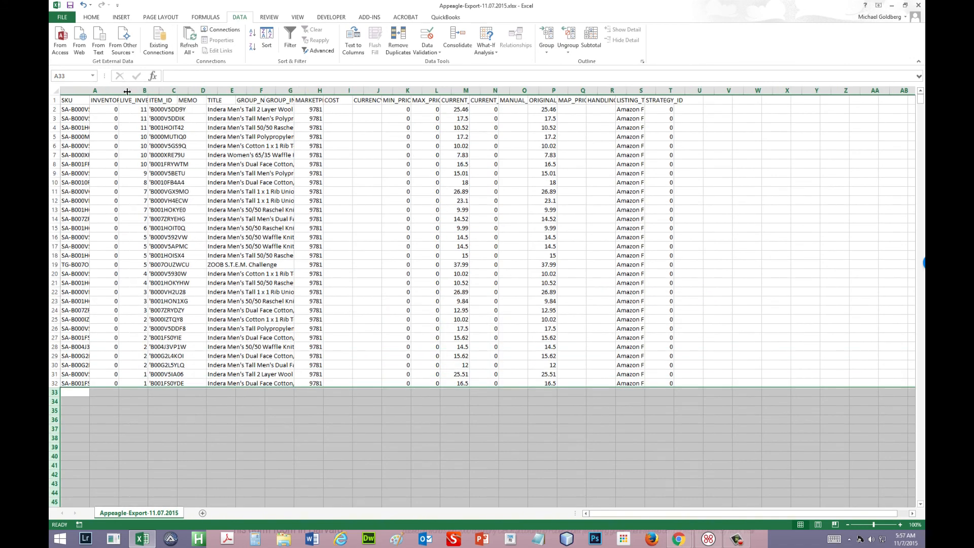
Step: Widen the SKU column until the full SKUs fit
drag(128, 92, 151, 93)
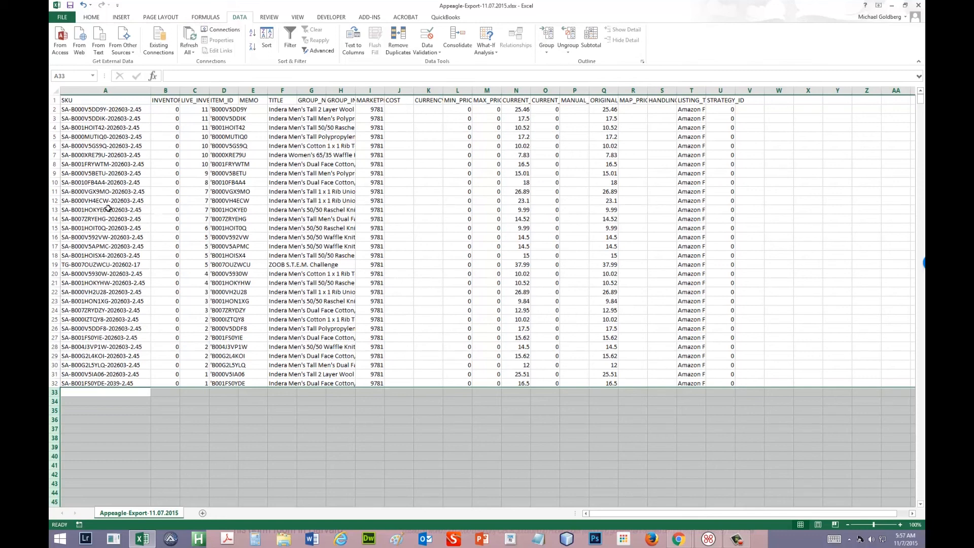
click(64, 110)
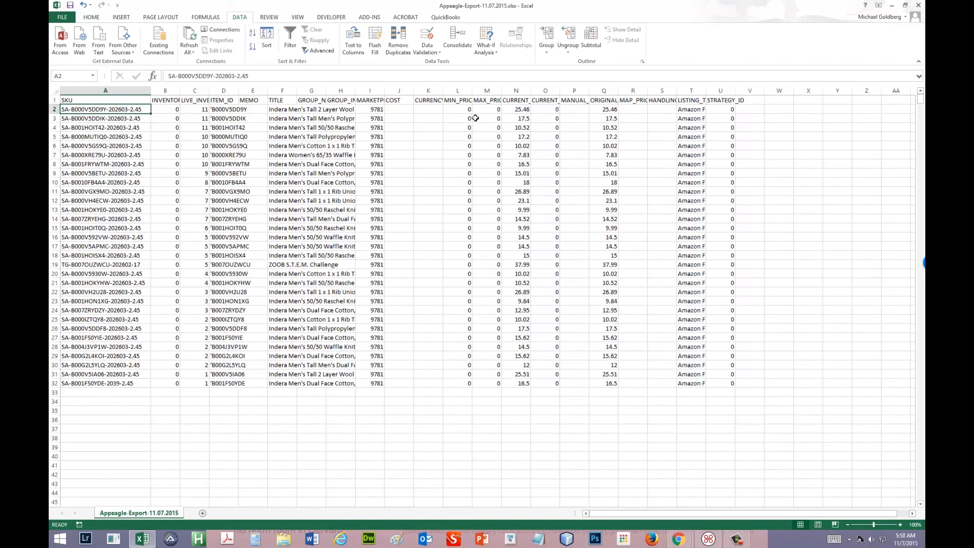
click(522, 109)
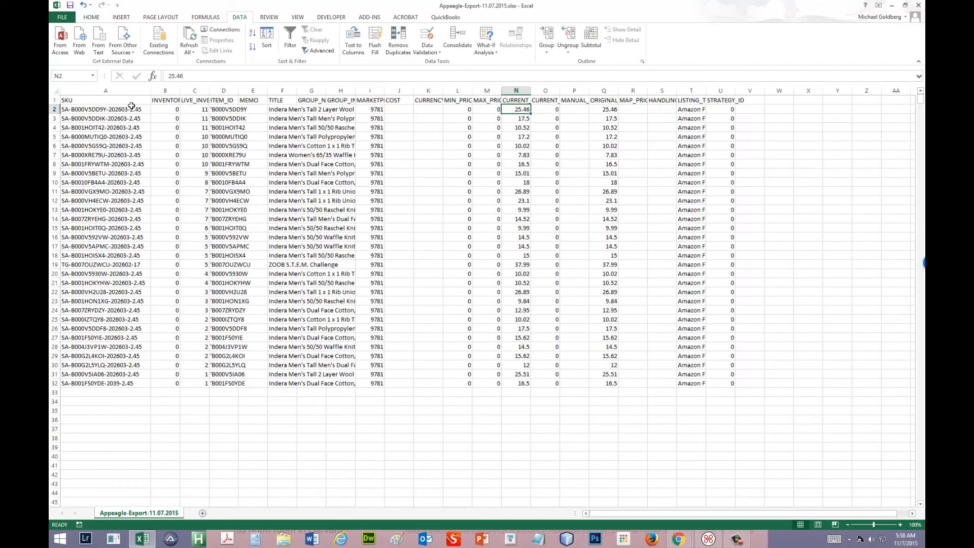
Step: Remove the leading apostrophe from every value in the ITEM_ID column by replacing all apostrophes with nothing
click(227, 90)
drag(227, 90, 227, 87)
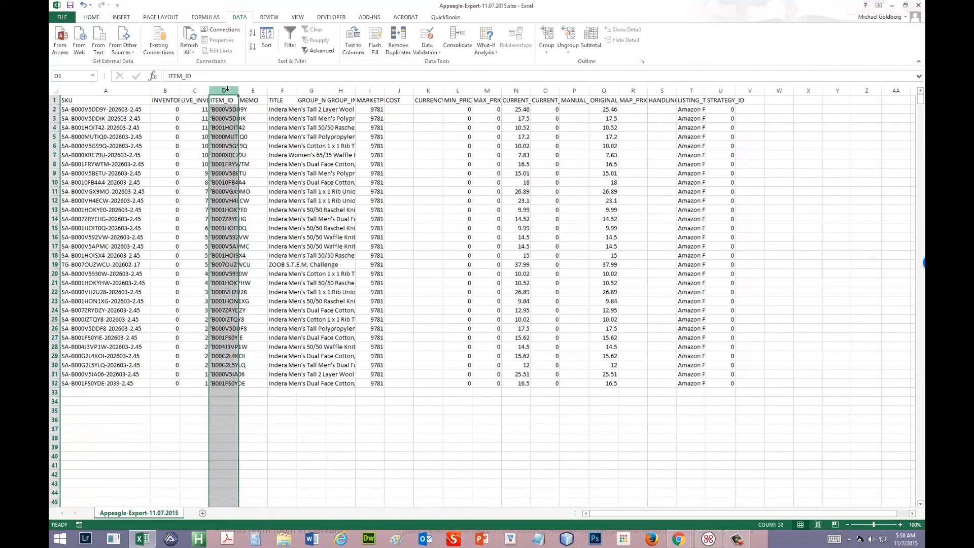
key(ctrl+h)
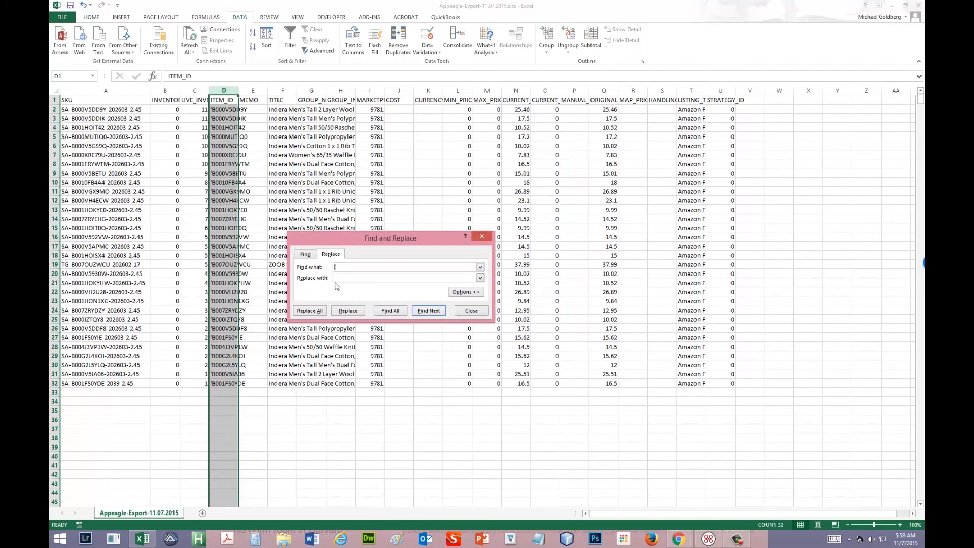
click(310, 311)
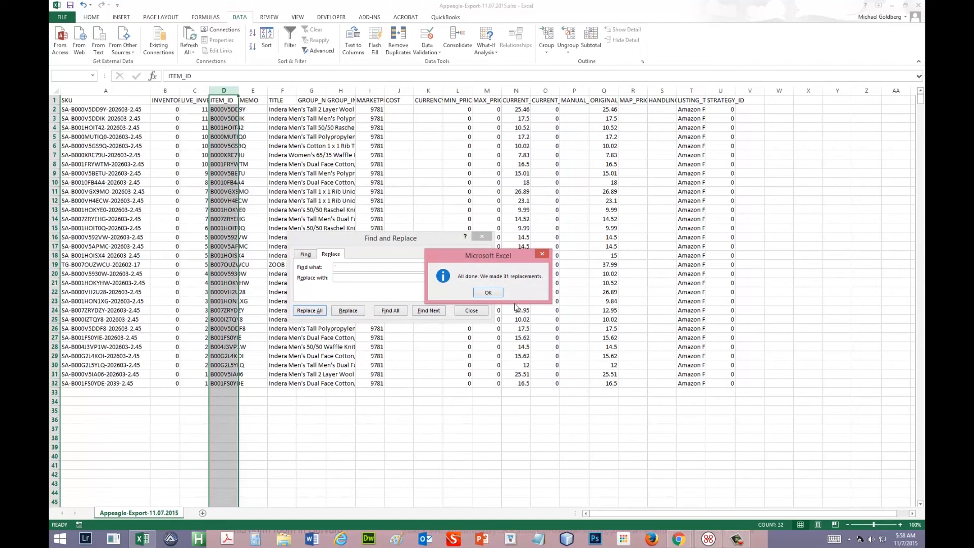
click(490, 293)
click(470, 311)
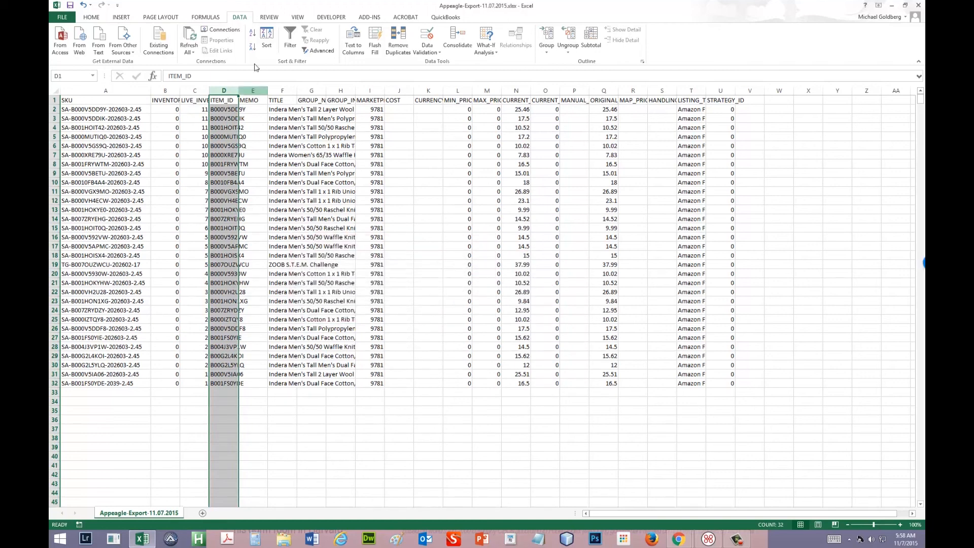
click(251, 109)
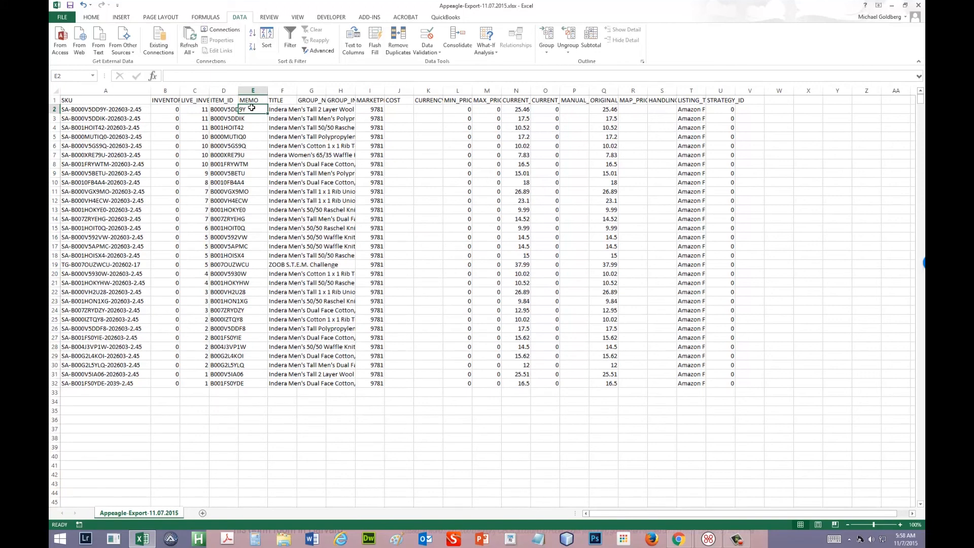
text(=hyp)
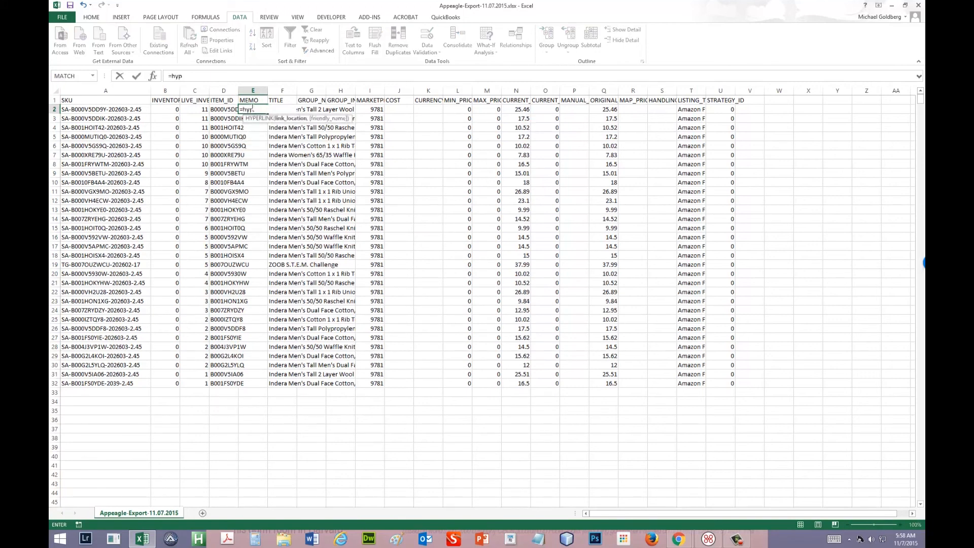
key(Tab)
text(con)
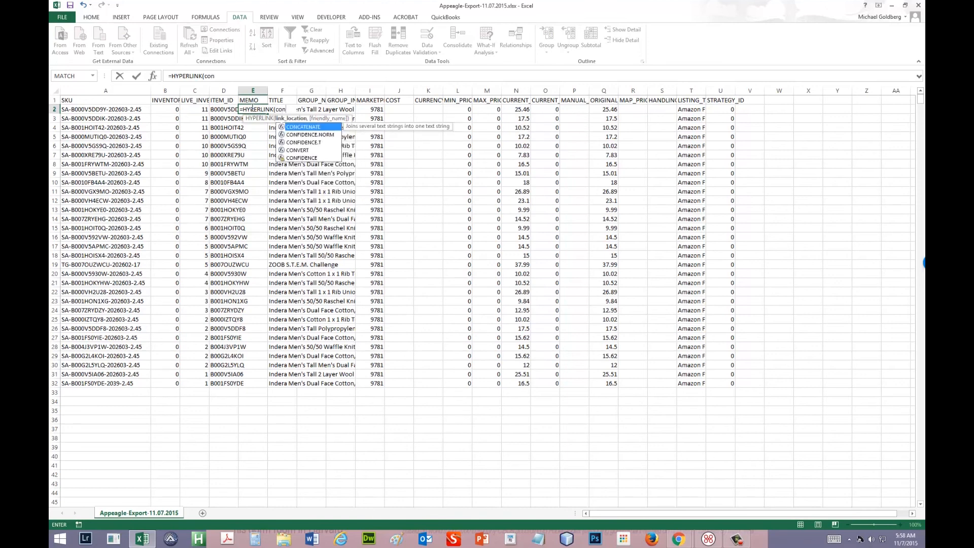
key(Tab)
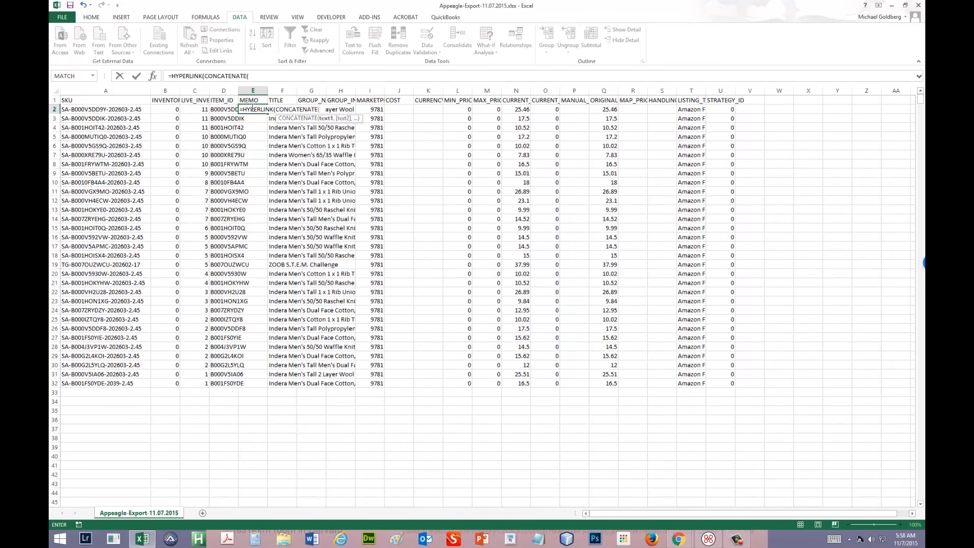
text("http://www.amazon.com/dp/)
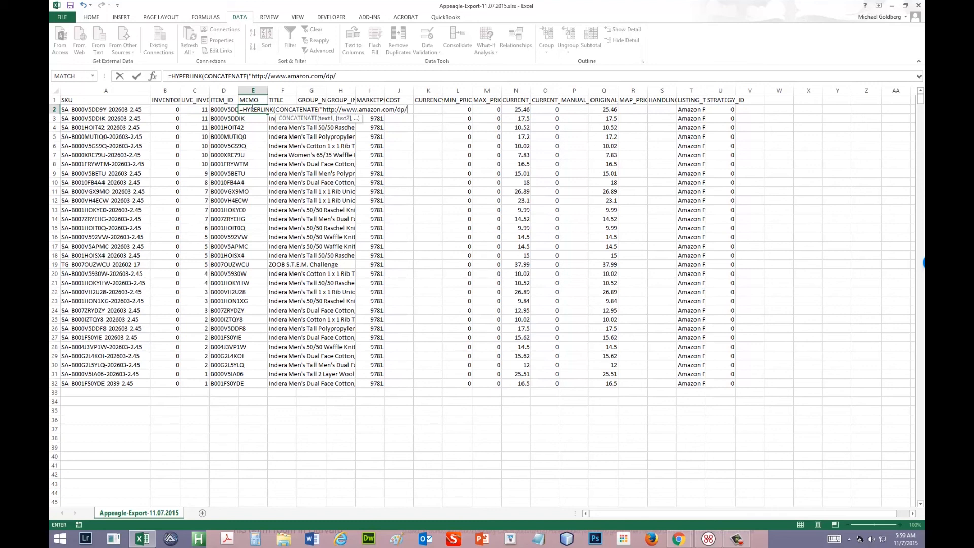
text(",d2)
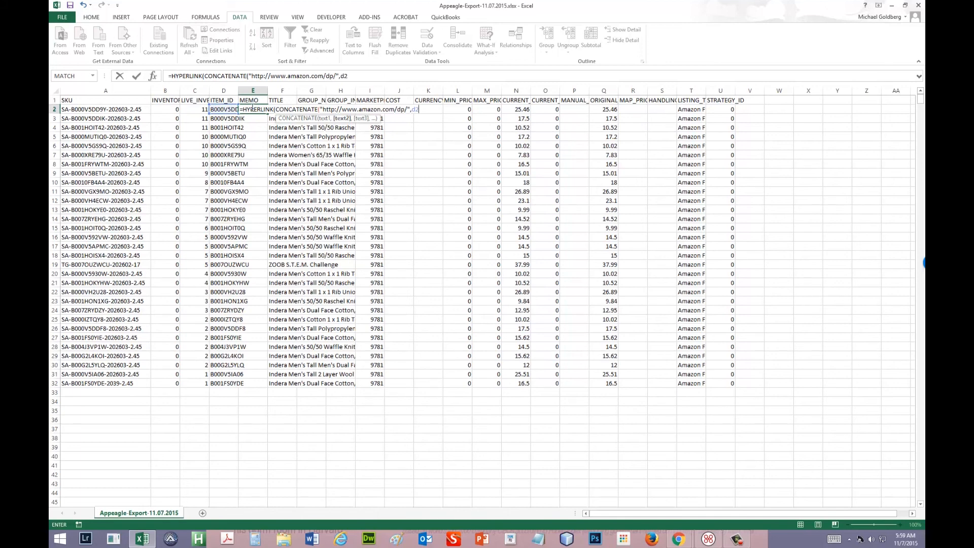
text())
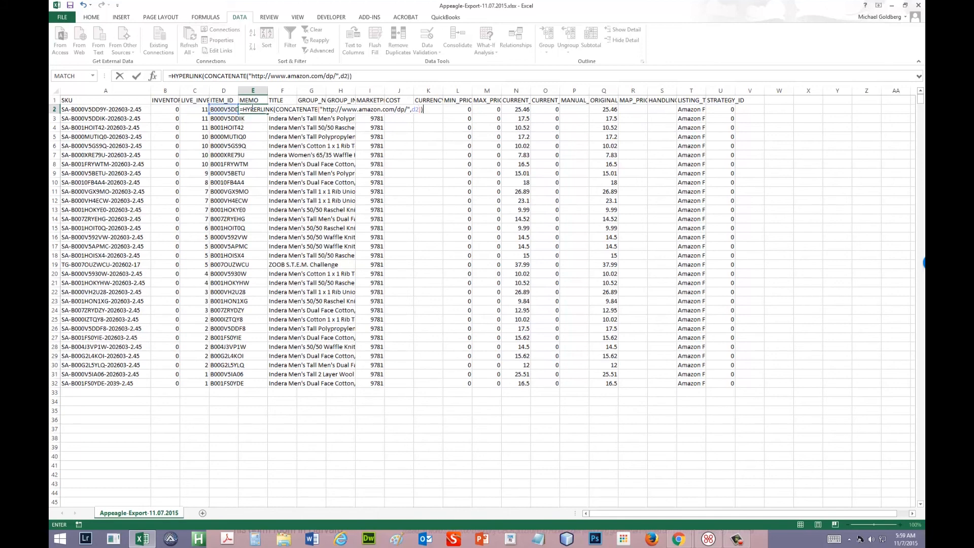
key(Return)
Step: Widen the MEMO column to fit the link and copy the E2 hyperlink formula down through E32
click(252, 109)
drag(268, 92, 350, 92)
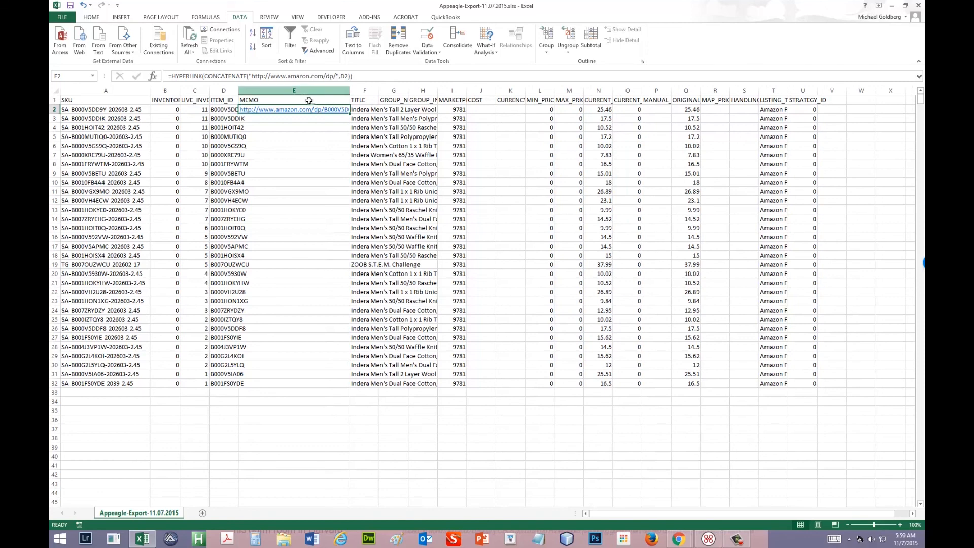
key(ctrl+c)
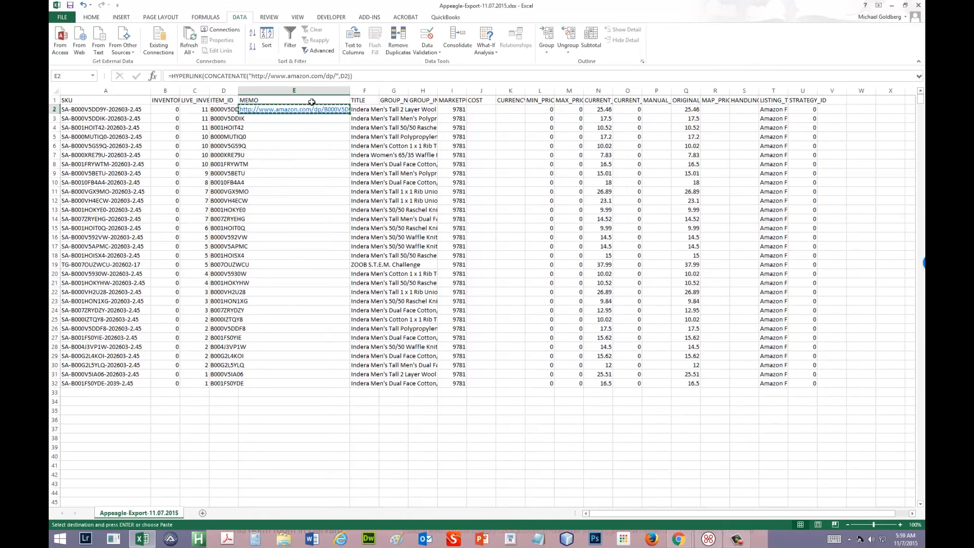
key(Left)
key(ctrl+Down)
key(Left)
key(Right)
key(Right)
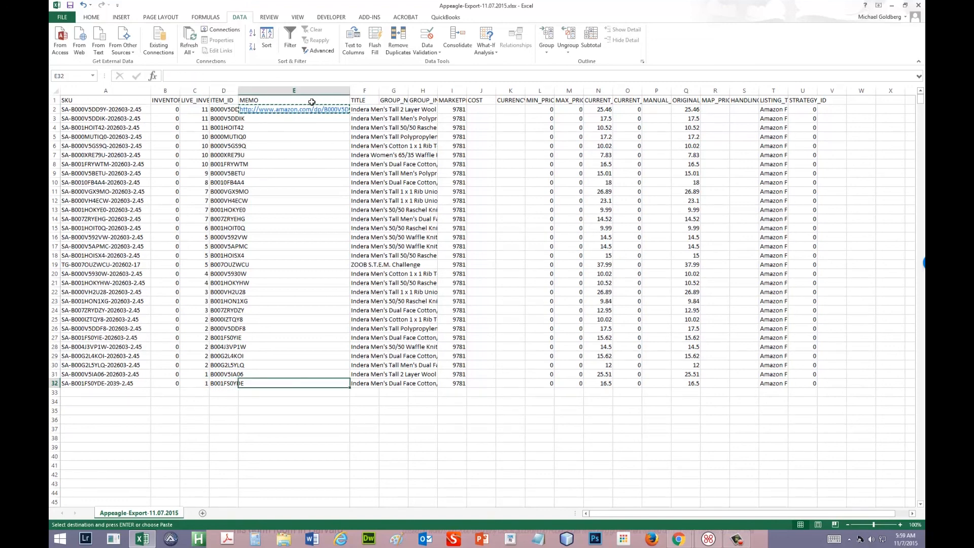
key(ctrl+shift+Up)
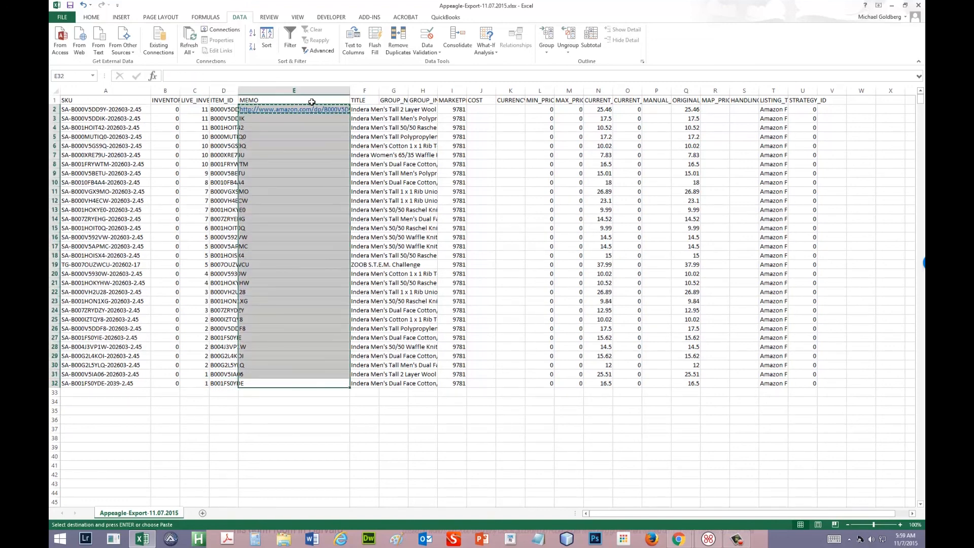
key(ctrl+v)
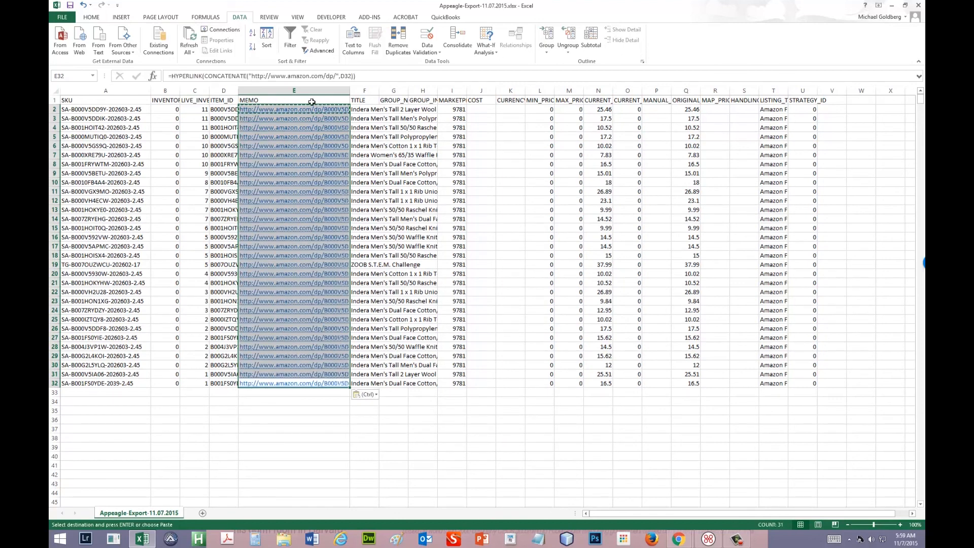
Step: Open the Amazon product page from the link in cell E3 in the browser
click(377, 146)
click(302, 122)
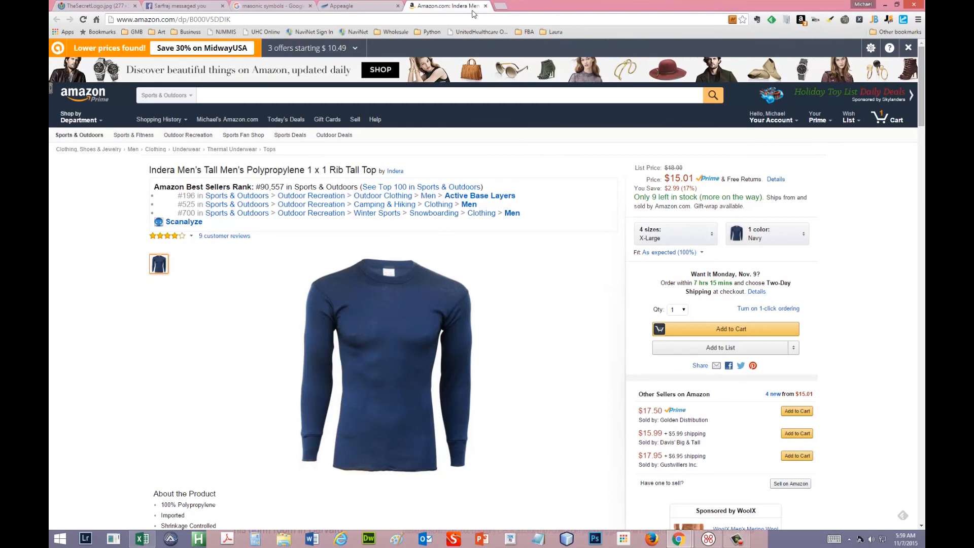
Step: Return to the exported Excel workbook and enter a MIN_PRICE of 15 in cells L2 and L3
click(351, 6)
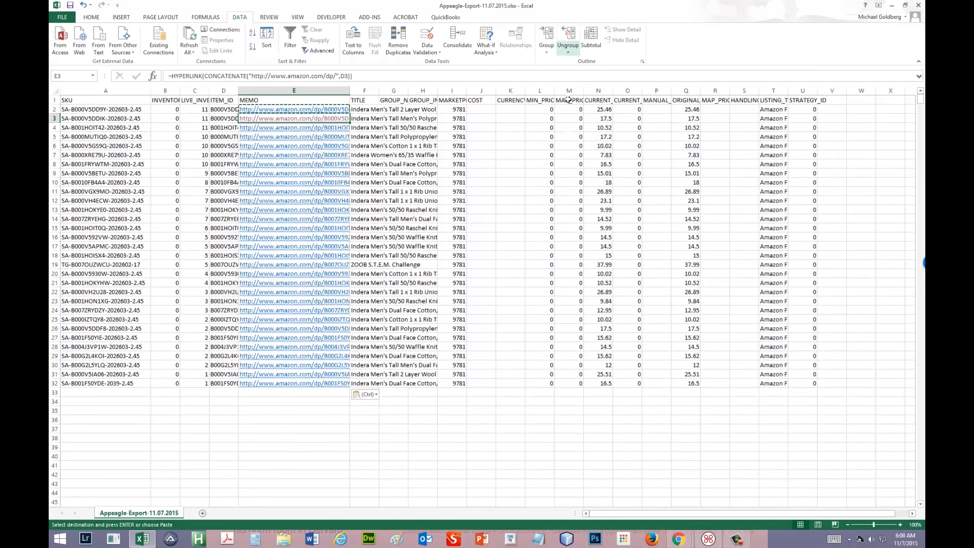
click(539, 110)
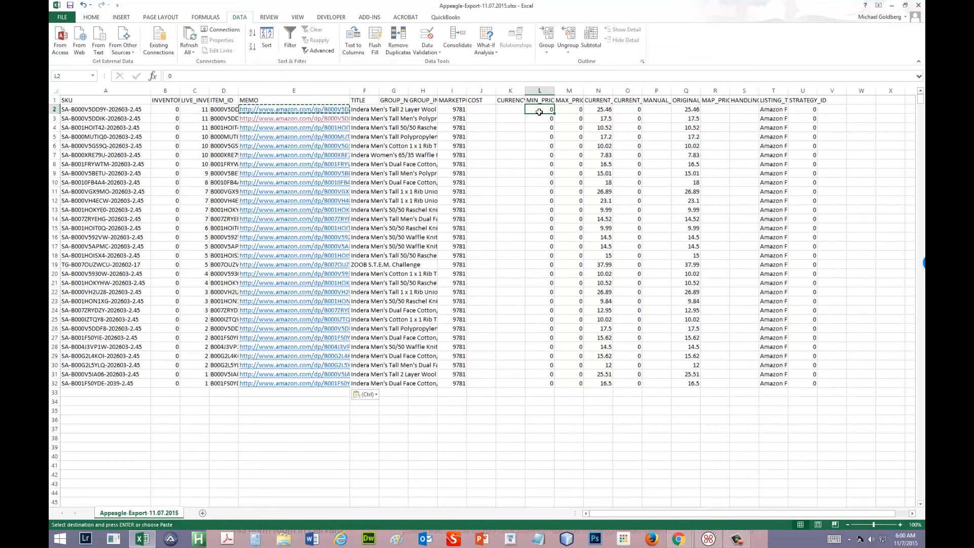
text(15)
key(Down)
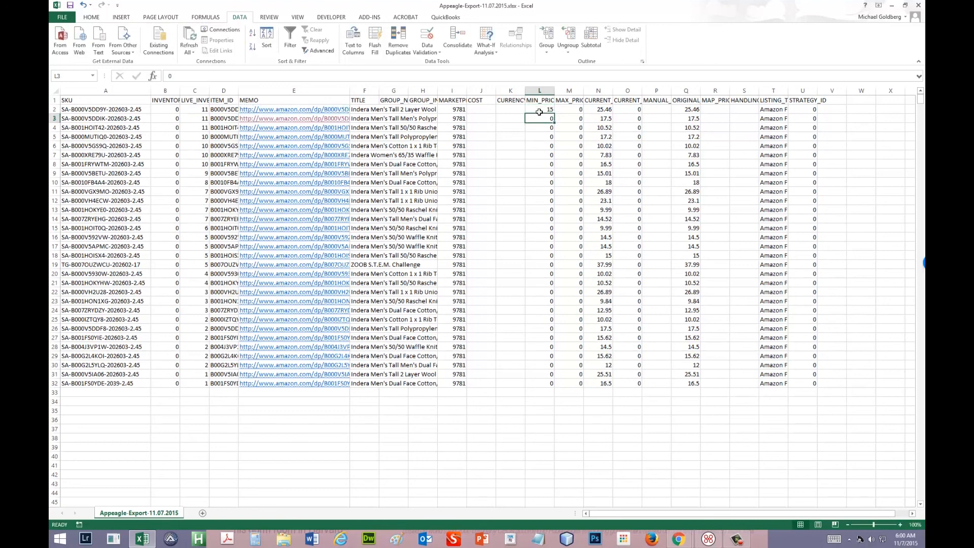
text(15)
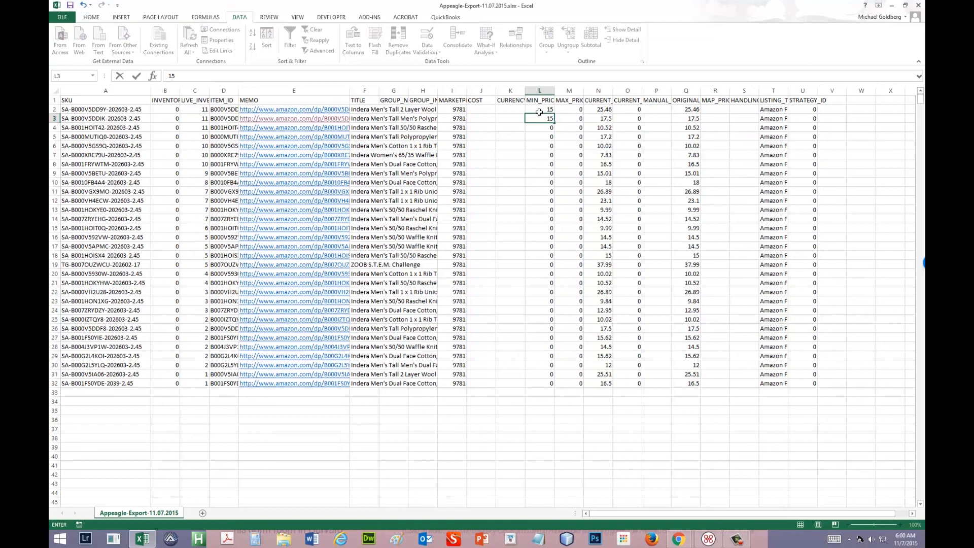
text(5)
key(Return)
Step: Reopen the Amazon product page linked in cell E3 to check its price, and return to the Excel workbook
click(269, 122)
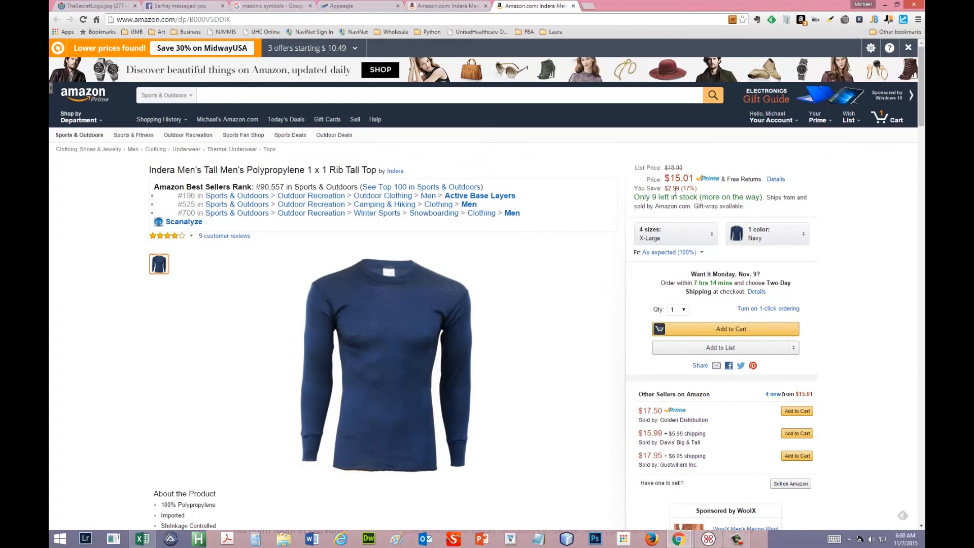
click(339, 5)
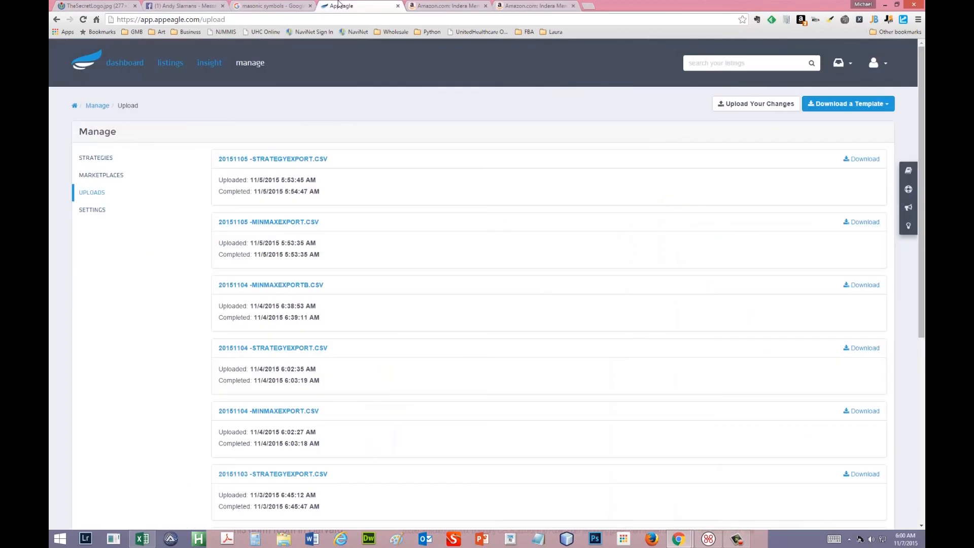
click(142, 539)
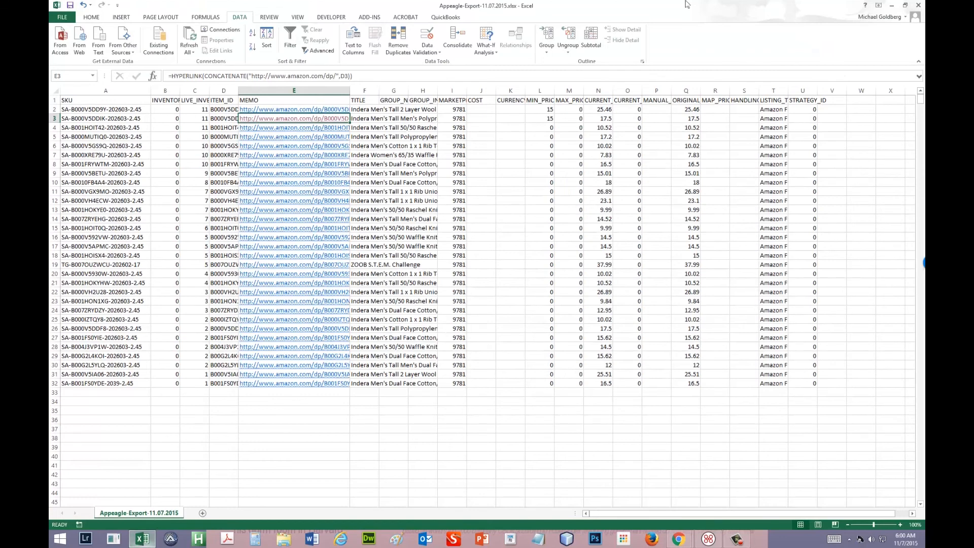
Step: Set MIN_PRICE to 12 in L2, 9 in L4, 15 in L5 and 8 in L6
click(542, 111)
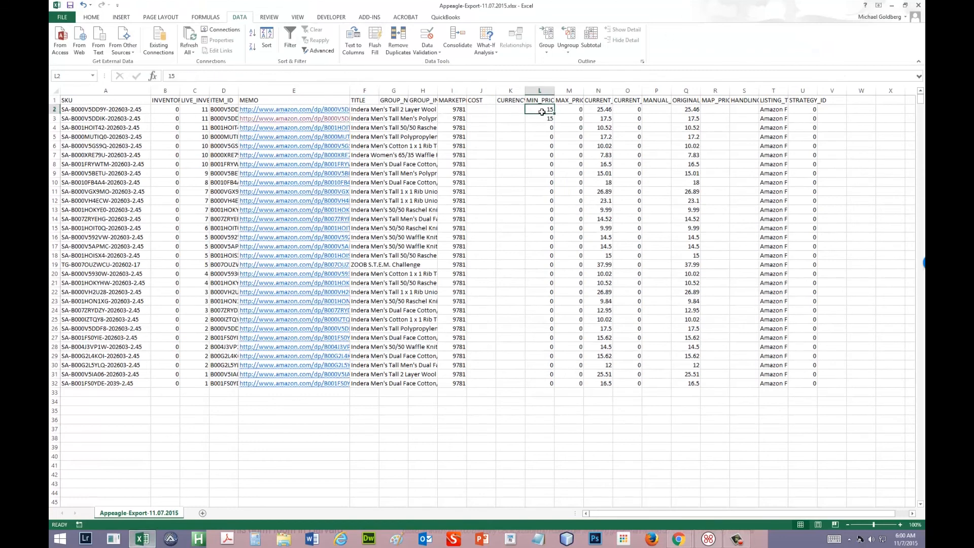
text(12)
key(Return)
click(543, 128)
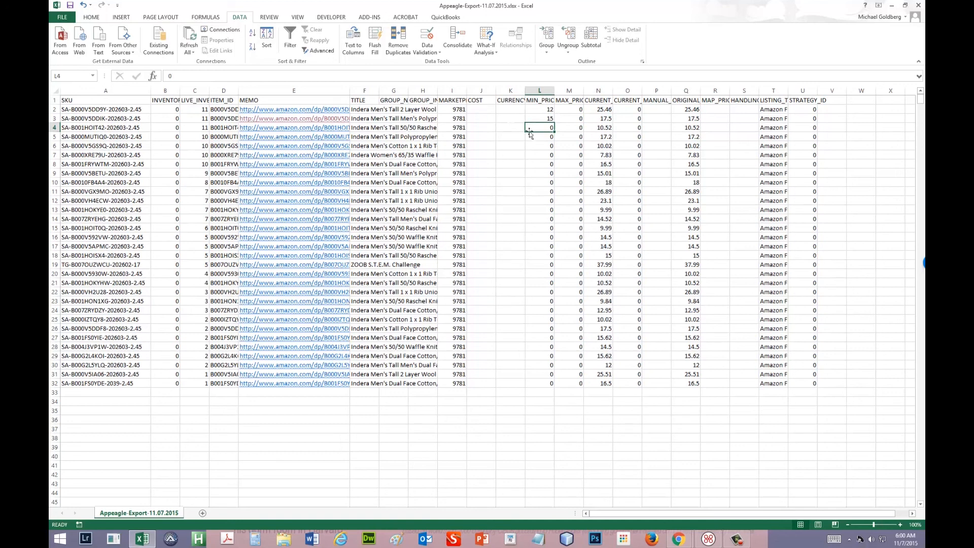
text(9)
key(Return)
text(15)
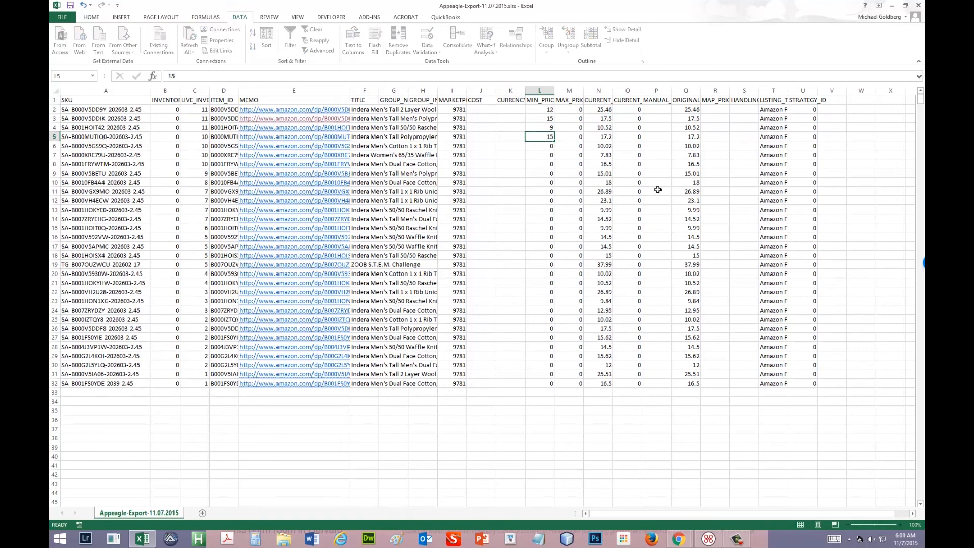
key(Return)
text(8)
key(Return)
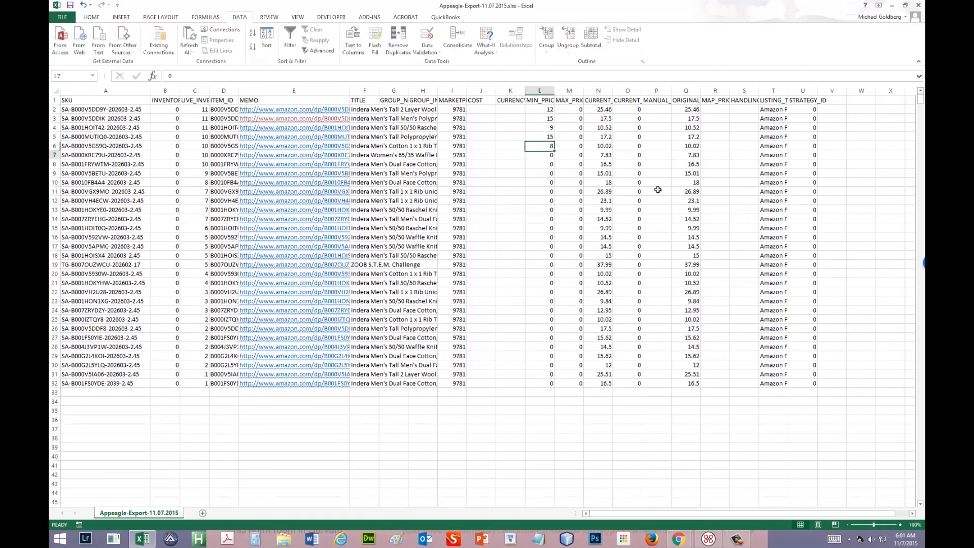
Step: Set MIN_PRICE to 7 in L7, 15 in L8 and 13 in L9
text(7)
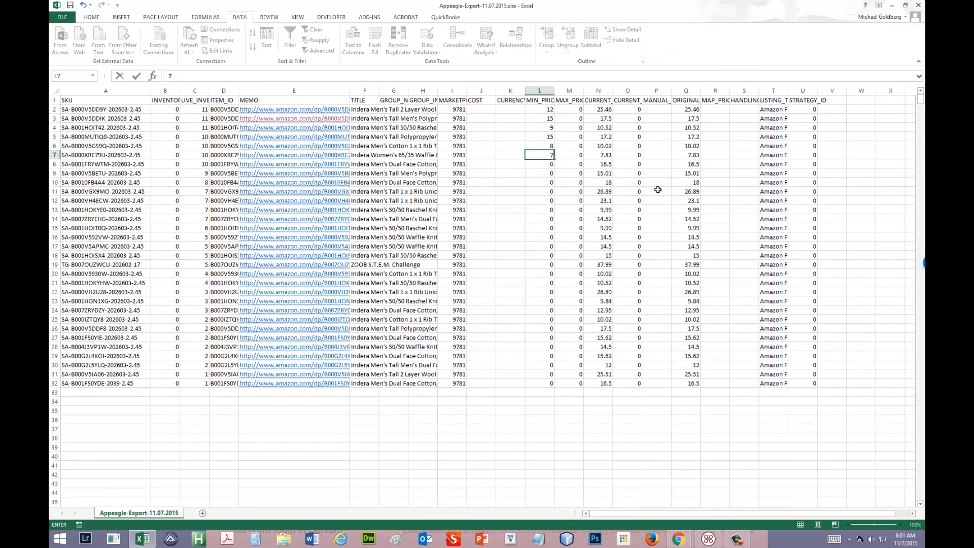
key(Return)
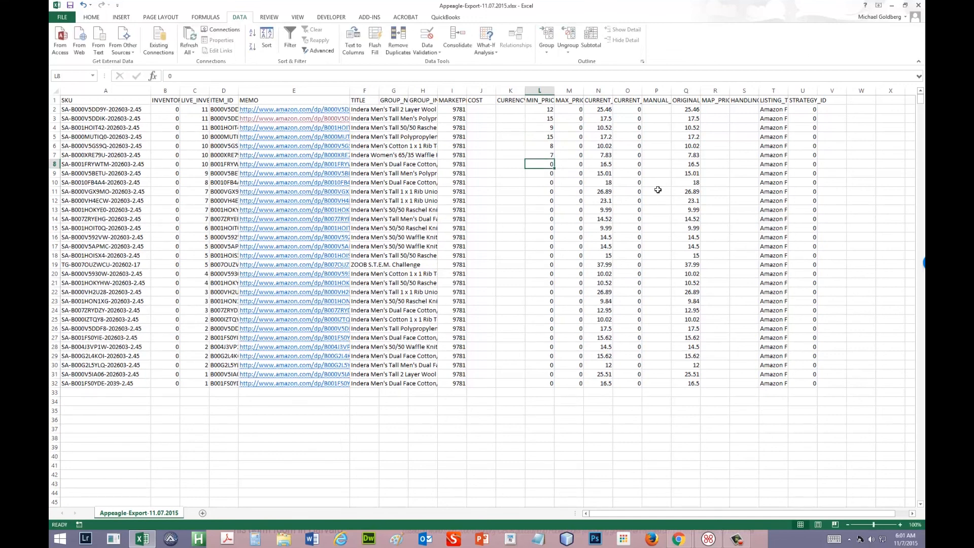
text(15)
key(Return)
text(13)
key(Return)
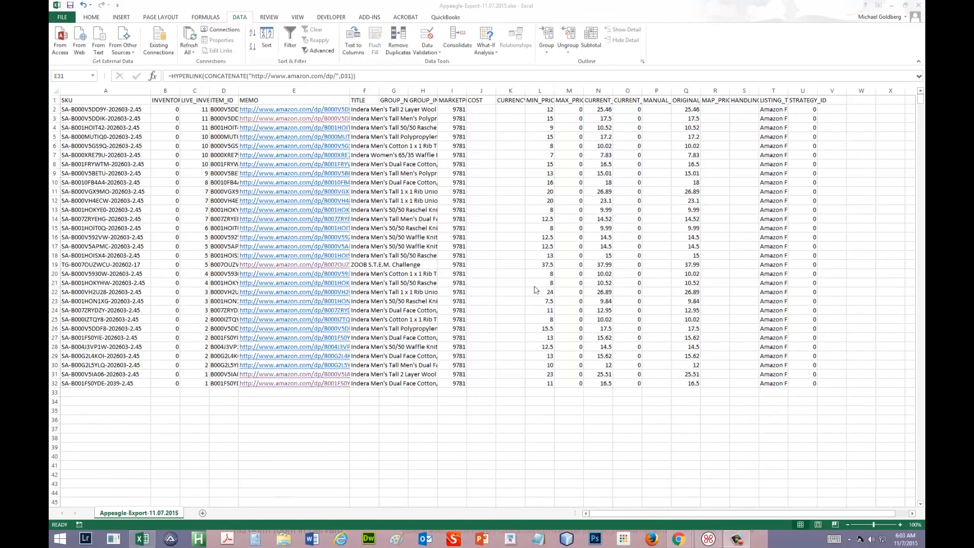
Step: Enter 31615 as the STRATEGY_ID in U2 and copy it down through U32
click(809, 110)
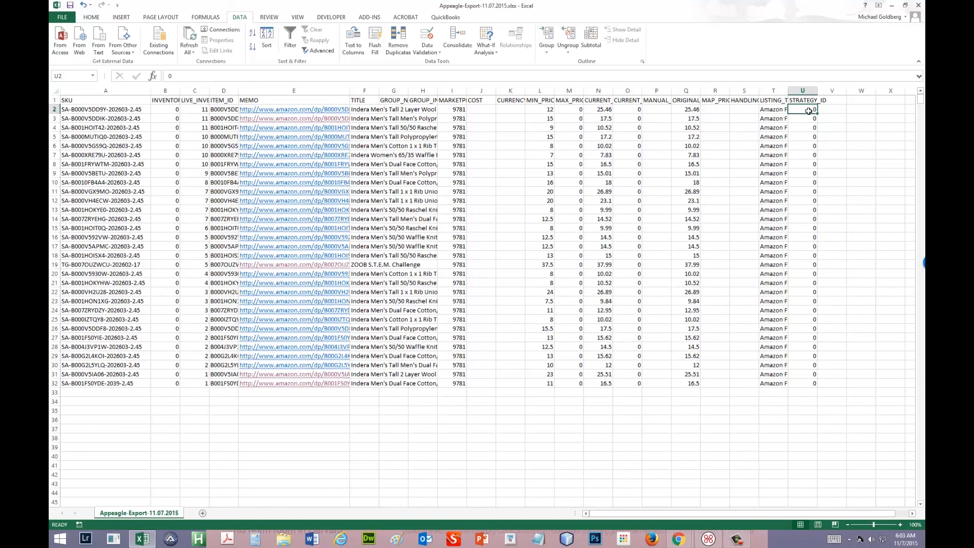
text(31615)
key(Return)
click(808, 111)
key(ctrl+c)
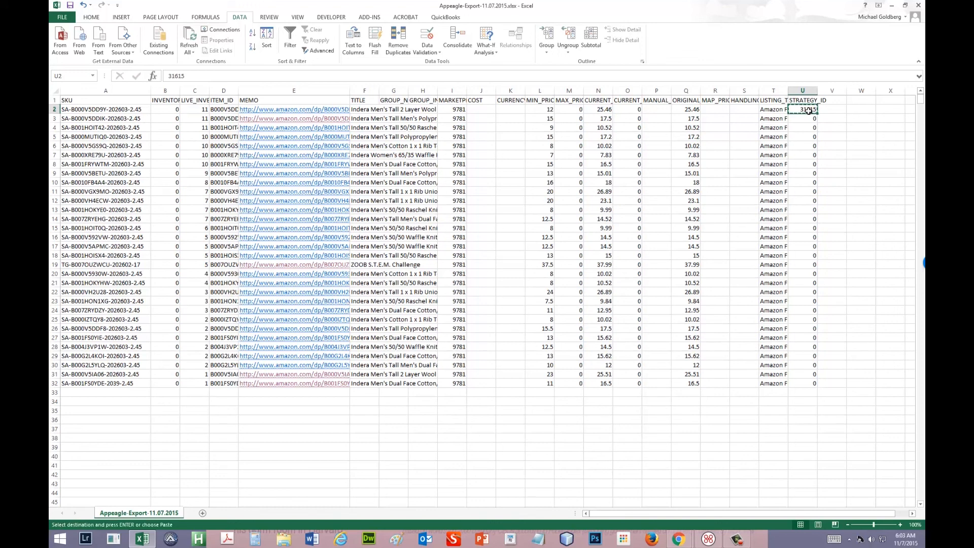
shift+click(811, 383)
key(ctrl+v)
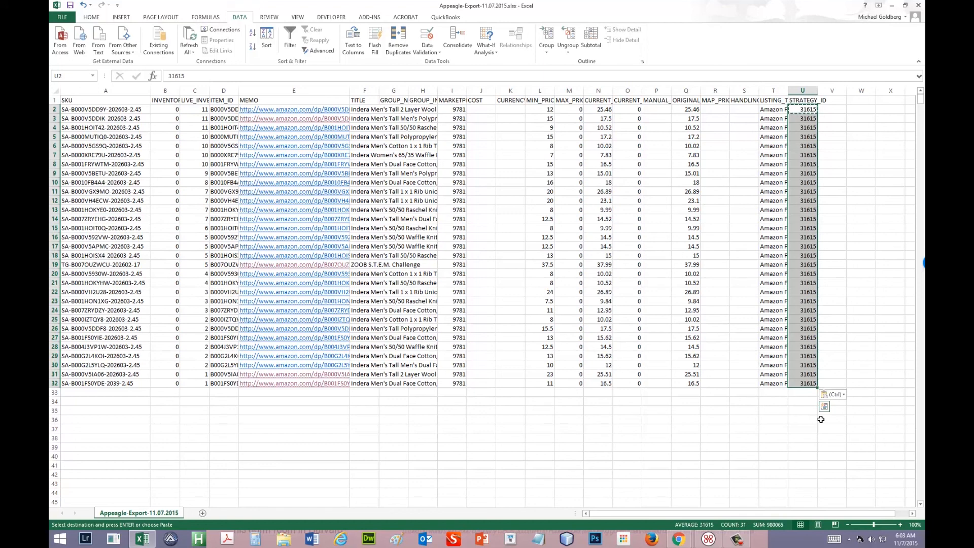
click(601, 465)
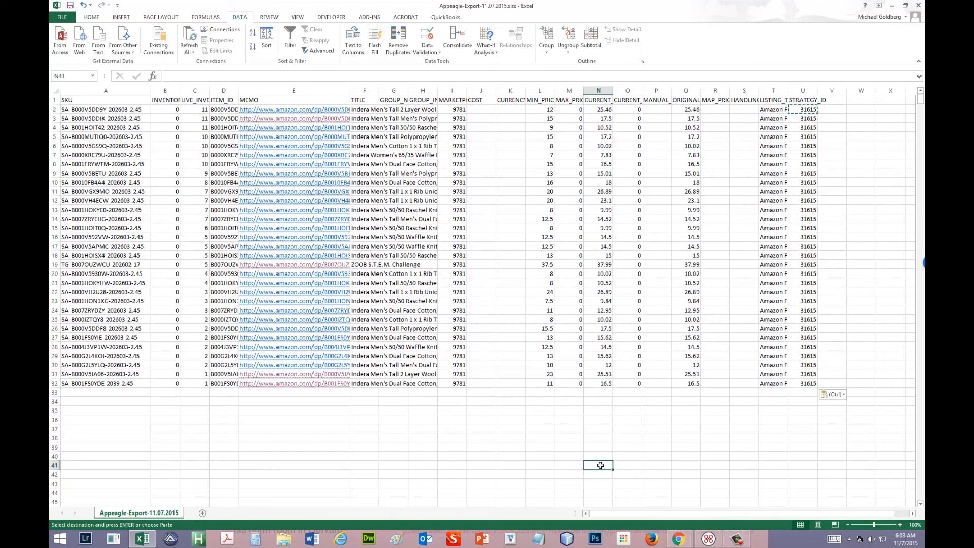
Step: Create two copies of the Appeagle-Export-11.07.2015 worksheet in the same workbook
right_click(145, 515)
click(168, 446)
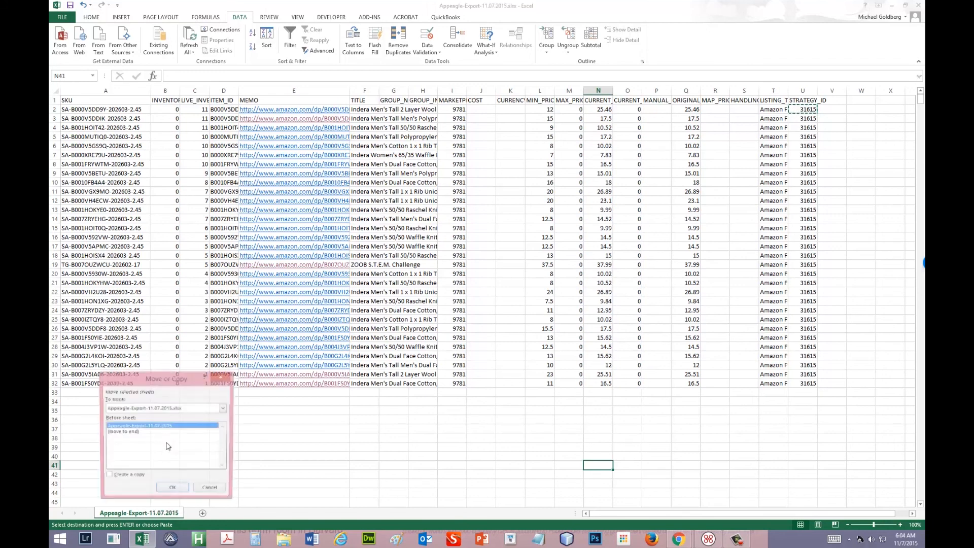
click(117, 477)
click(169, 489)
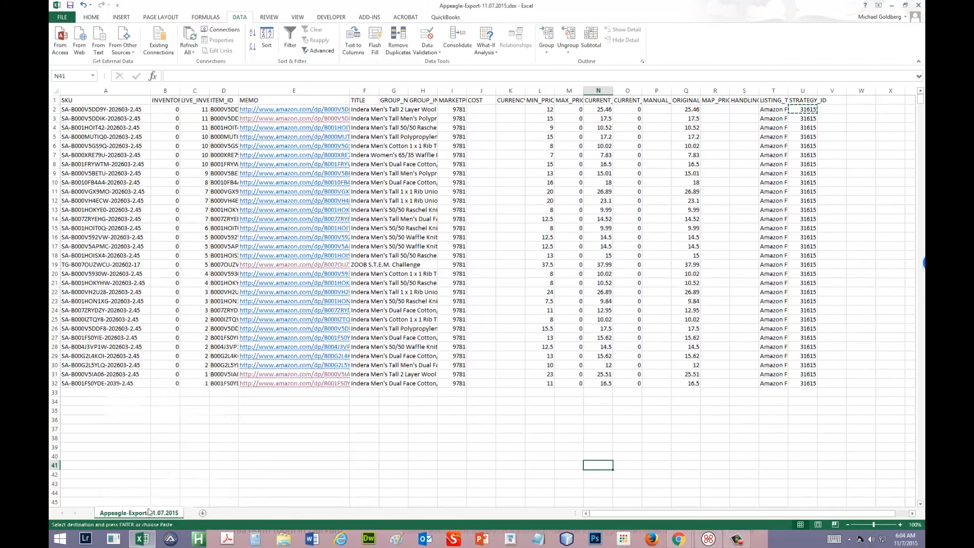
right_click(147, 513)
click(170, 439)
click(104, 474)
click(169, 488)
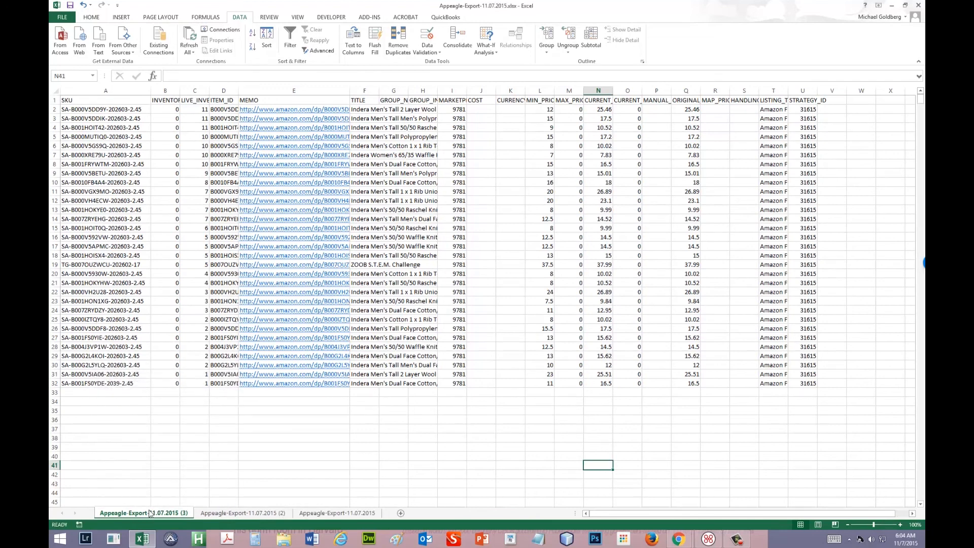
Step: Rename the first copied worksheet MinMax and the second one Strategy
double_click(149, 513)
text(MinMax)
key(Return)
double_click(150, 513)
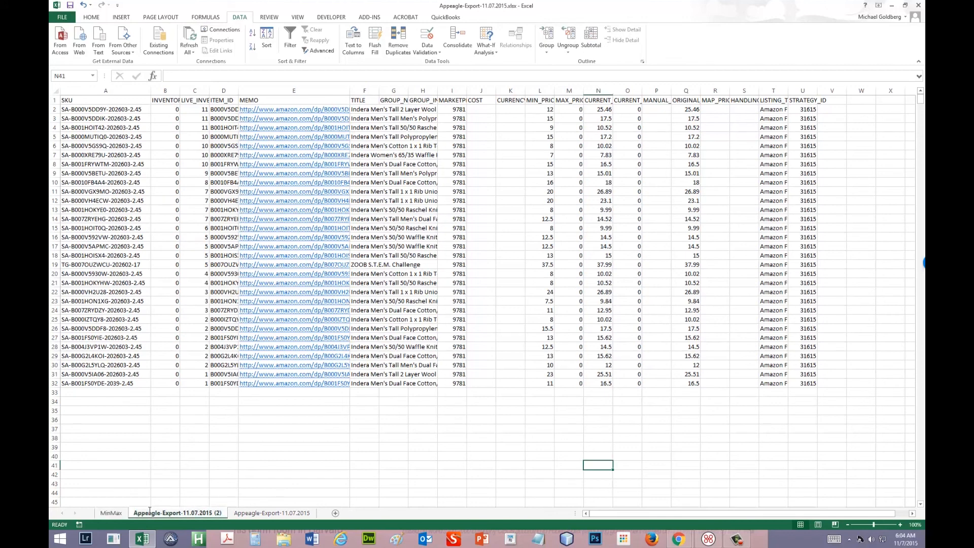
text(Strategy)
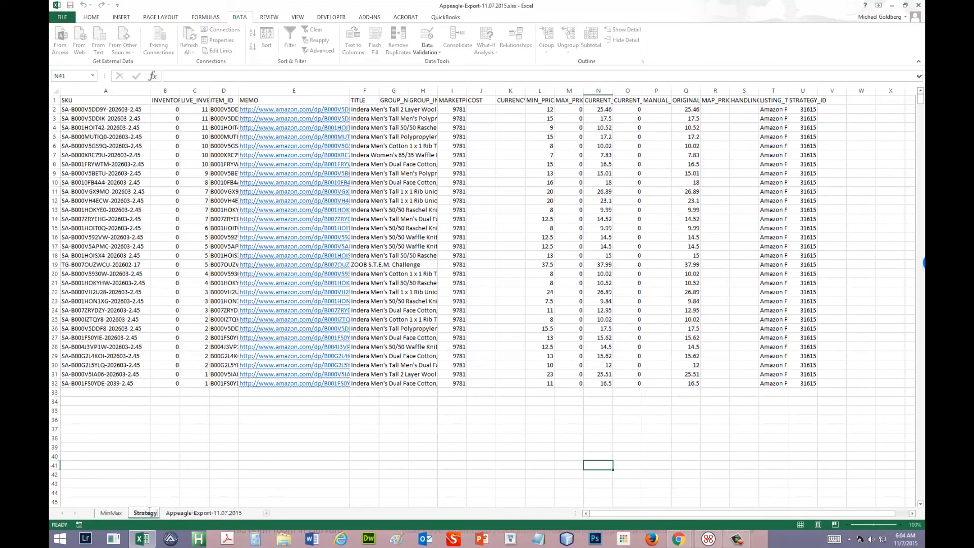
key(Return)
Step: On the MinMax sheet, delete the INVENTORY to TITLE and group columns (B through H), plus the COST and CURRENCY columns
click(116, 514)
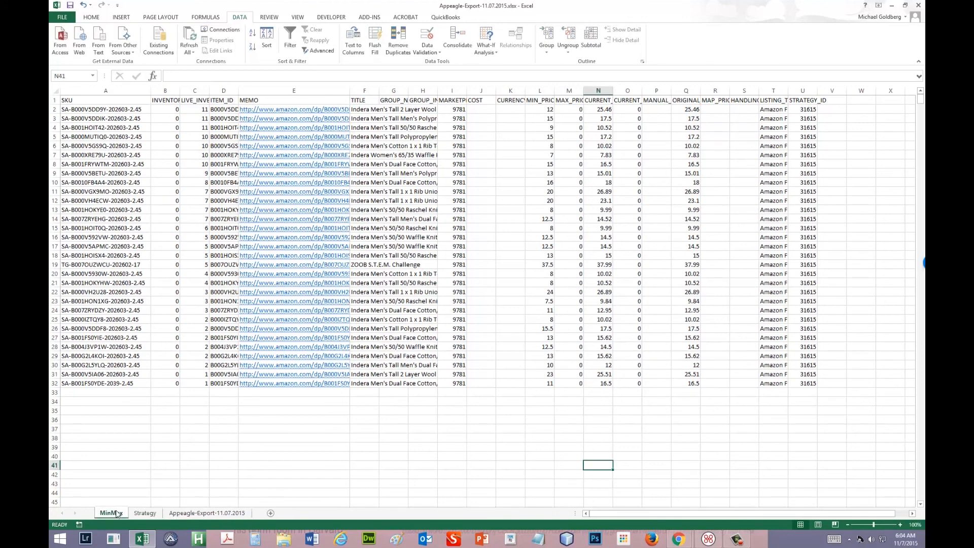
click(166, 92)
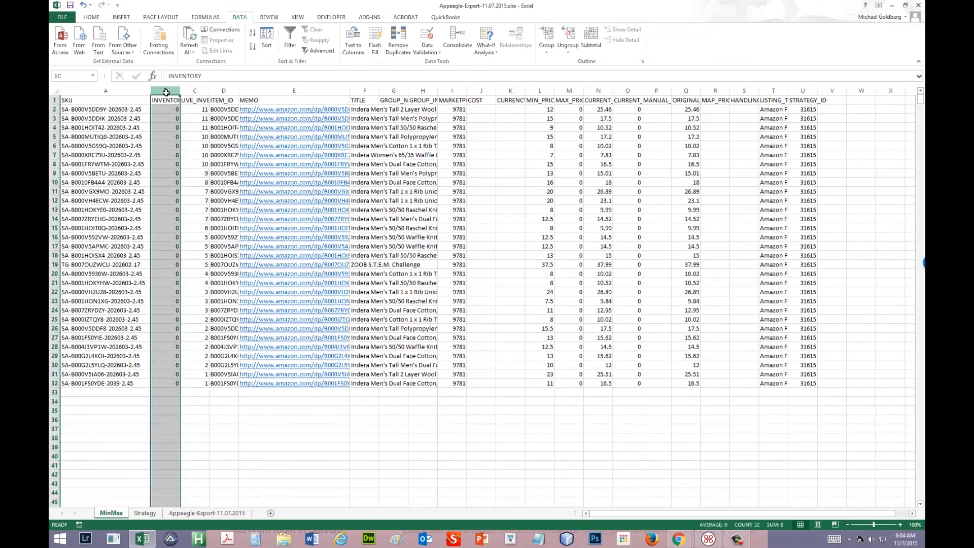
drag(166, 93, 423, 92)
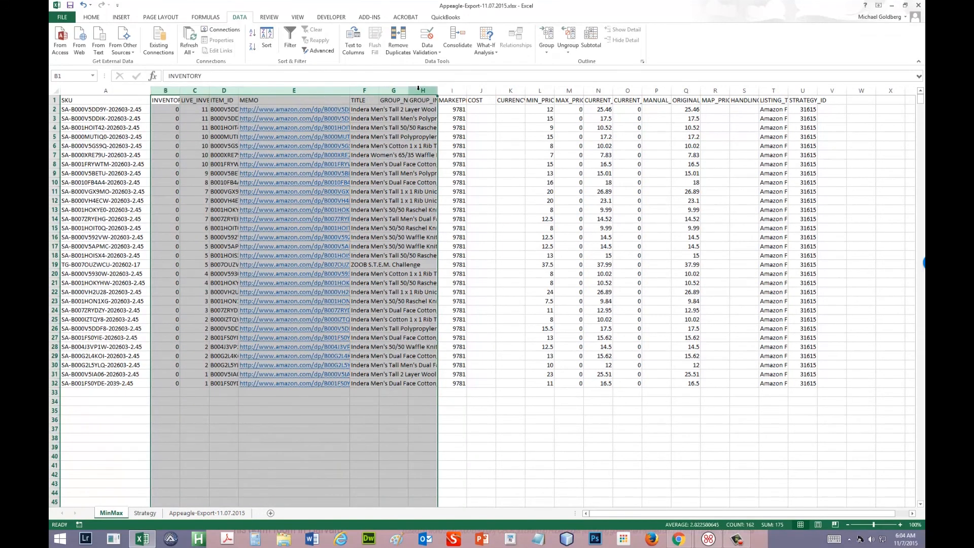
right_click(422, 92)
click(441, 166)
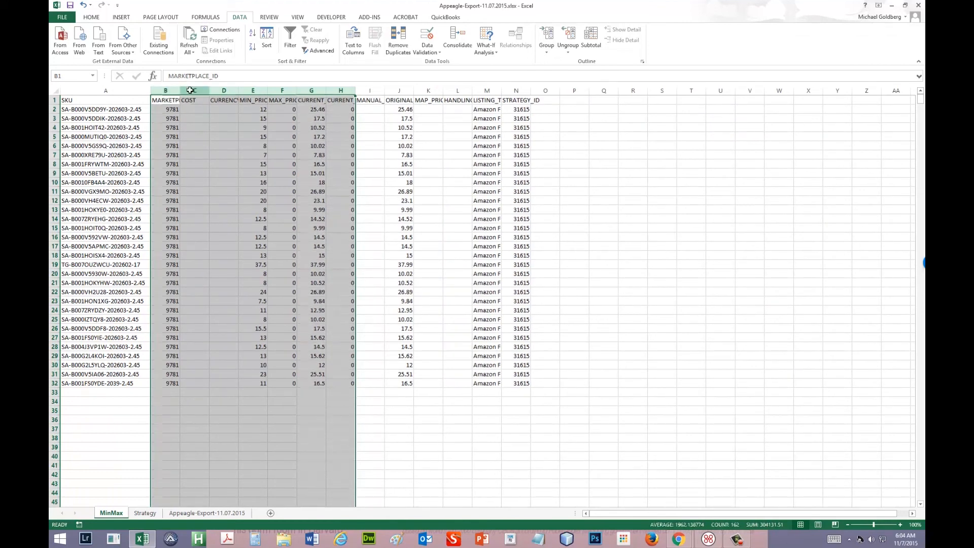
drag(191, 90, 223, 91)
right_click(224, 92)
click(253, 165)
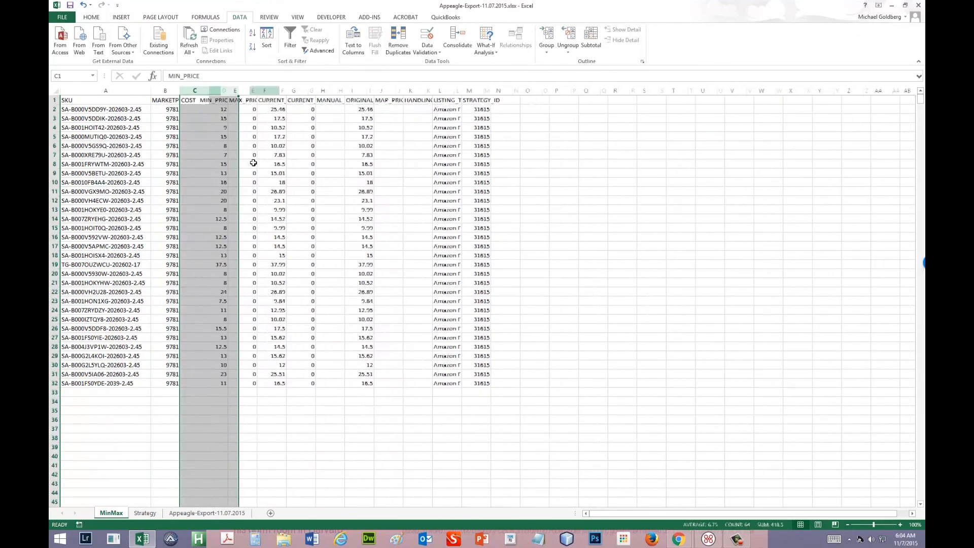
Step: Clear columns G through O, everything after CURRENT_SHIPPING, on the MinMax sheet and switch to the Strategy sheet
click(283, 90)
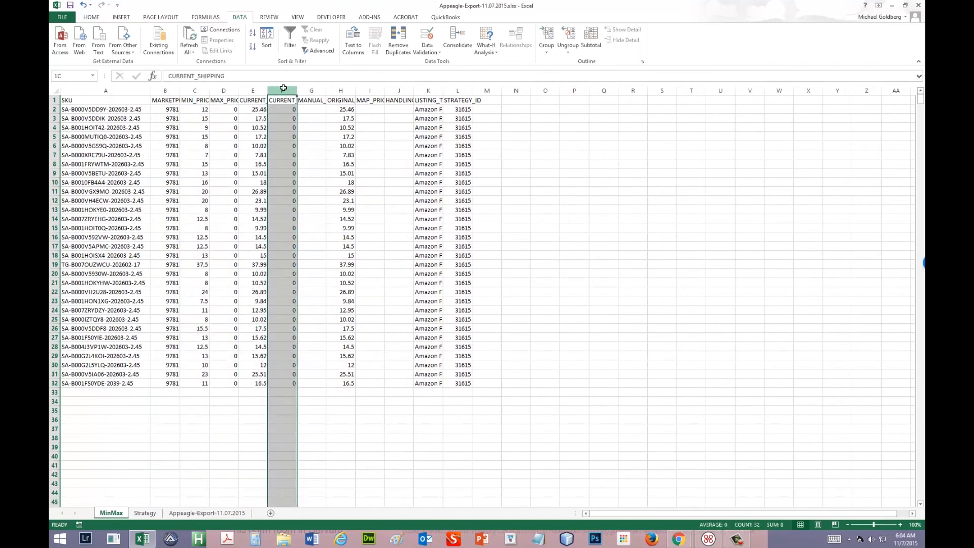
drag(283, 88, 555, 95)
click(312, 91)
drag(312, 92, 555, 95)
key(Delete)
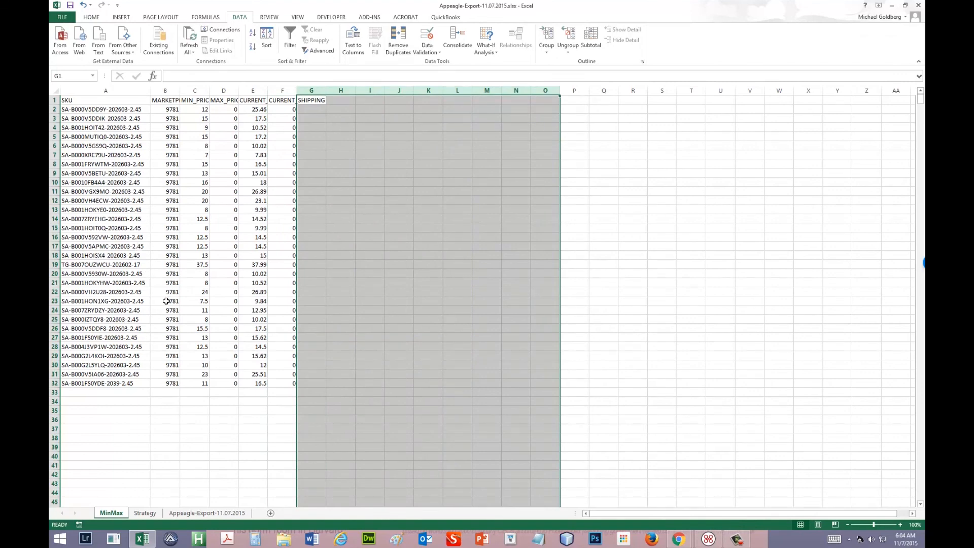
click(153, 514)
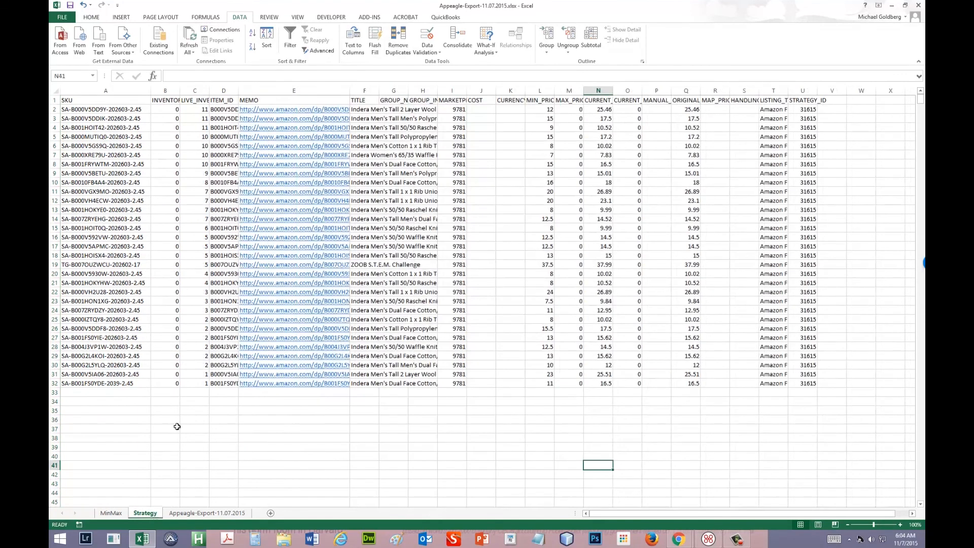
drag(109, 91, 426, 93)
right_click(425, 93)
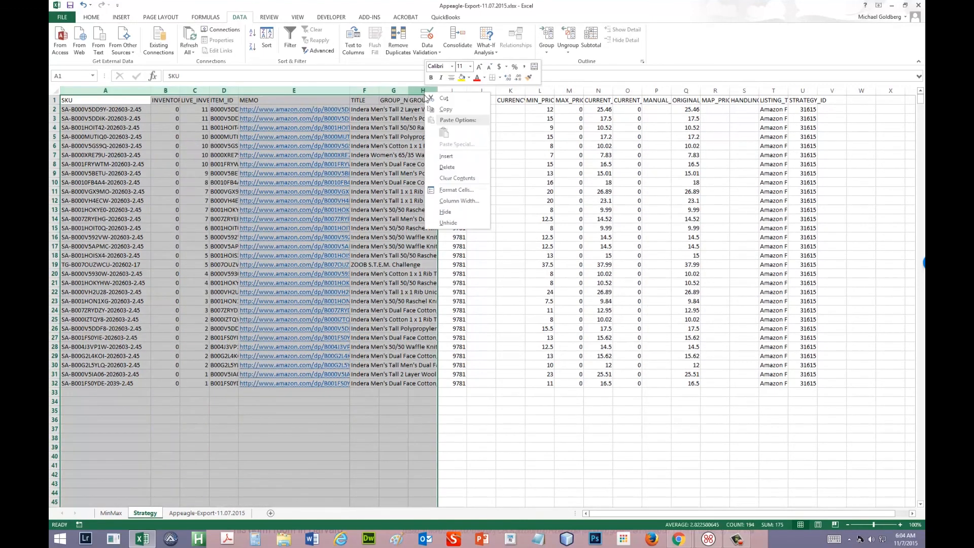
click(447, 167)
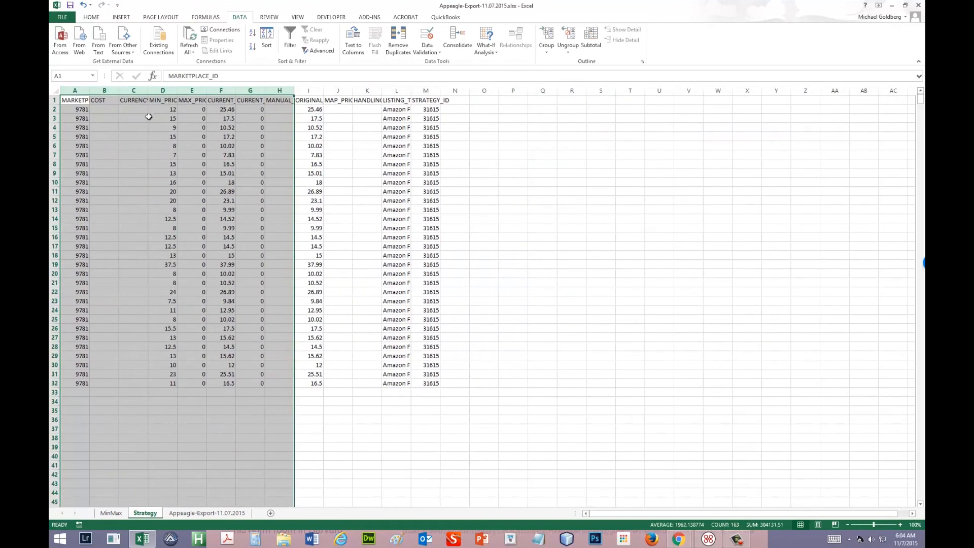
key(ctrl+z)
Step: On the Strategy sheet, delete columns B through H and all columns between MARKETPLACE_ID and LISTING_TYPE
drag(165, 91, 425, 92)
right_click(425, 92)
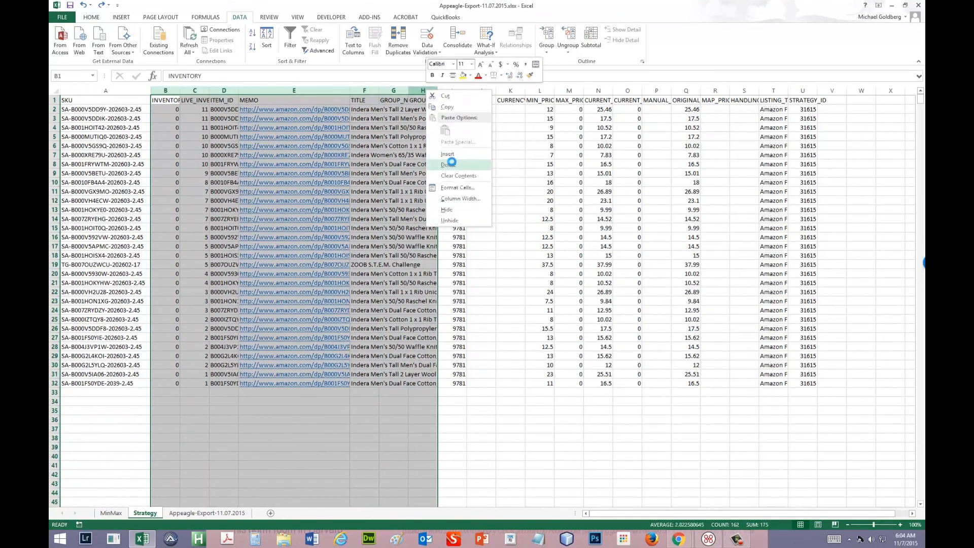
click(451, 164)
drag(195, 91, 453, 91)
right_click(453, 92)
click(479, 167)
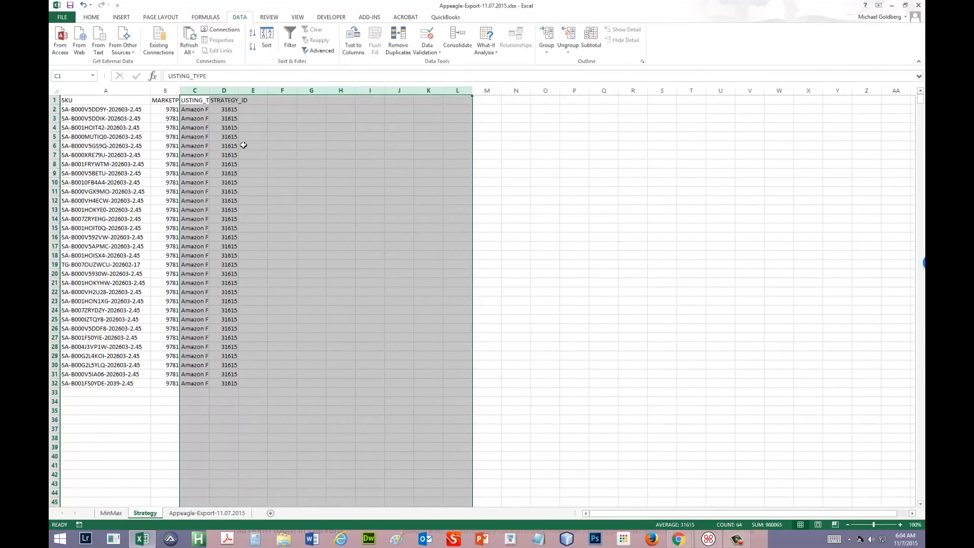
Step: Set up a save of the Strategy sheet into the AppEagle folder with CSV (Macintosh) as the file type
click(257, 455)
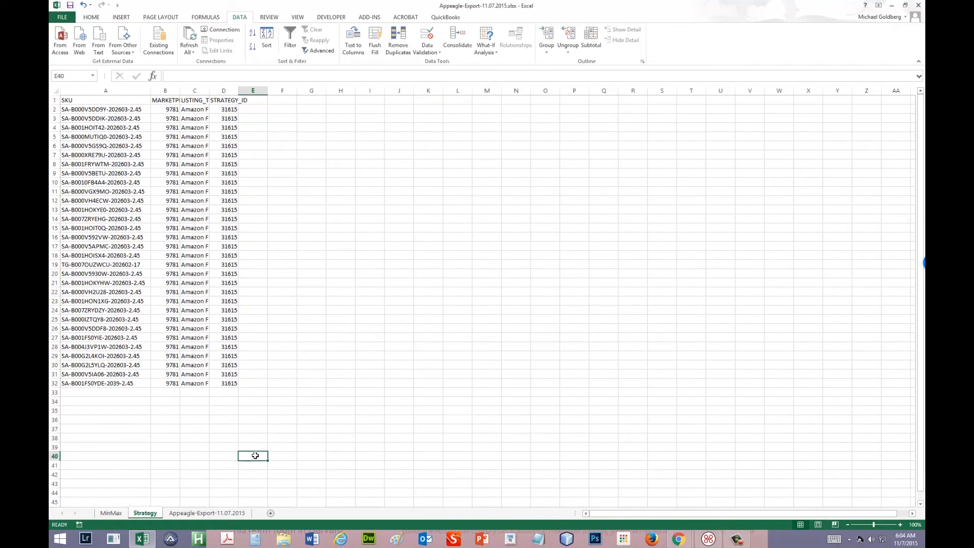
click(62, 17)
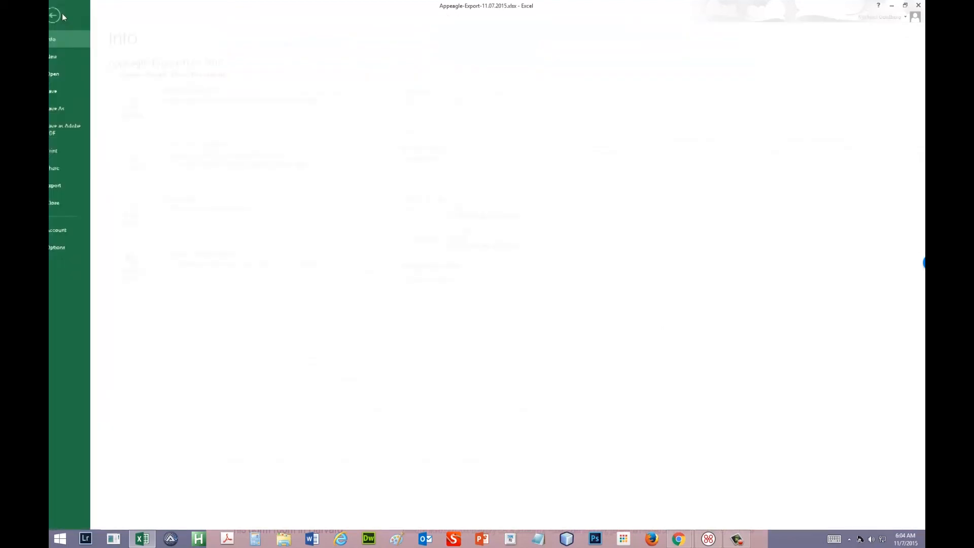
click(68, 105)
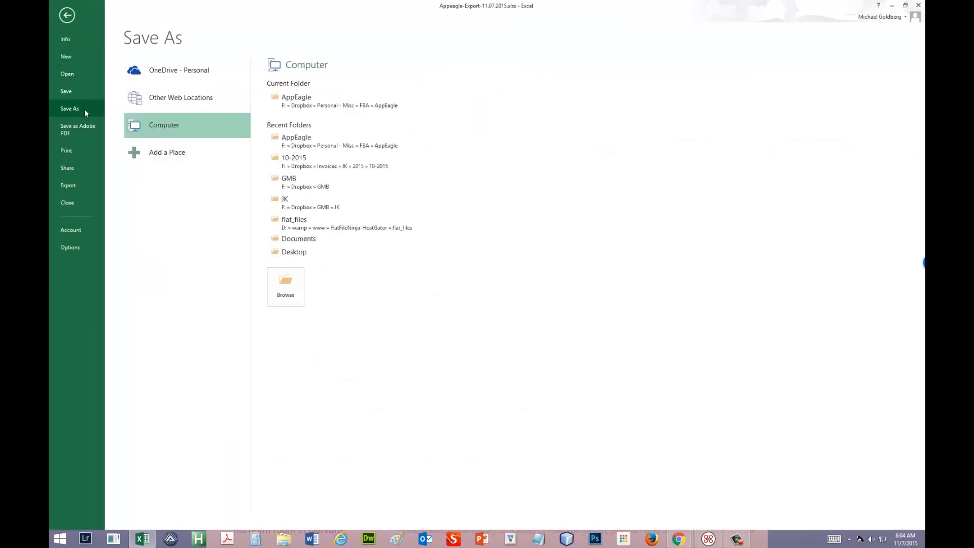
click(312, 99)
click(214, 195)
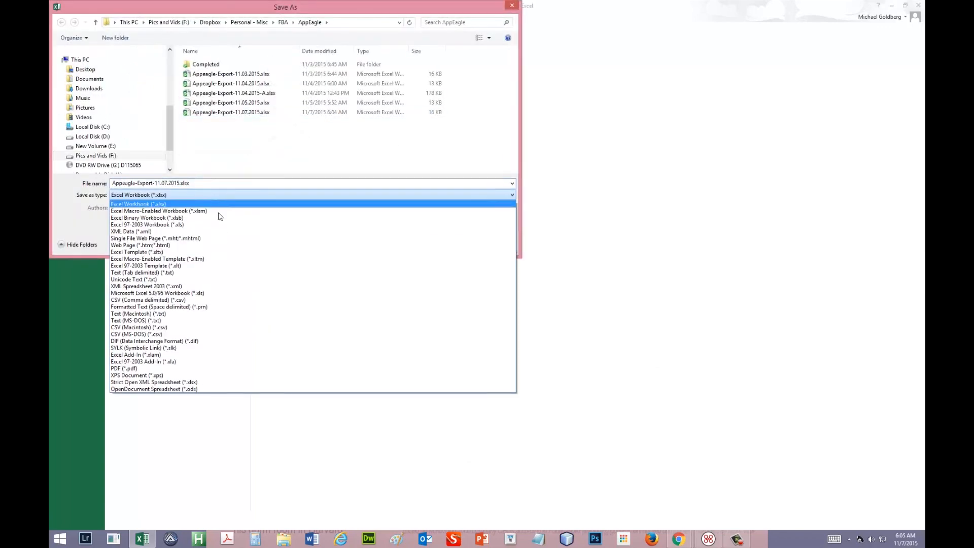
click(196, 329)
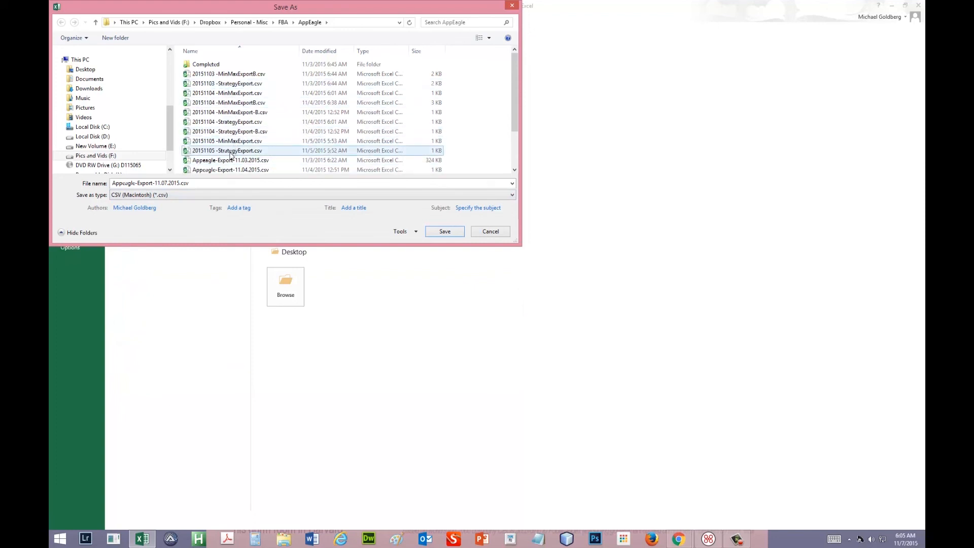
Step: Name the file "20151107 -StrategyExport.csv", reusing the 20151105 strategy export's name, and save only the active sheet
click(230, 150)
click(135, 182)
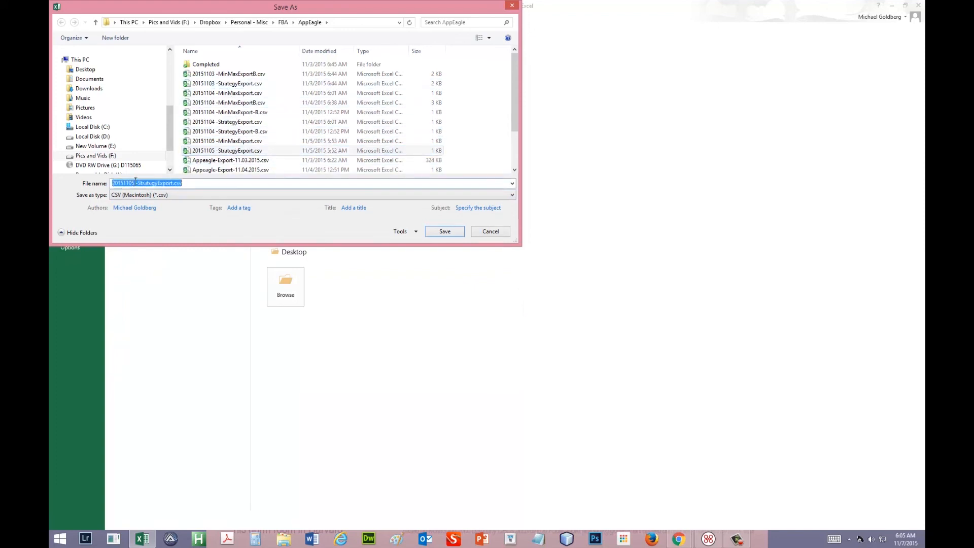
click(135, 181)
key(BackSpace)
text(7)
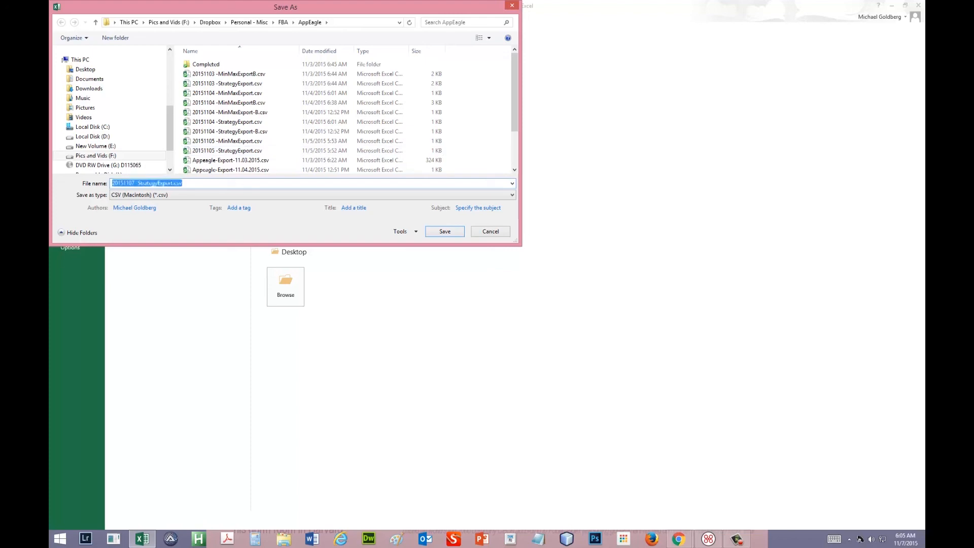
key(Return)
key(Return)
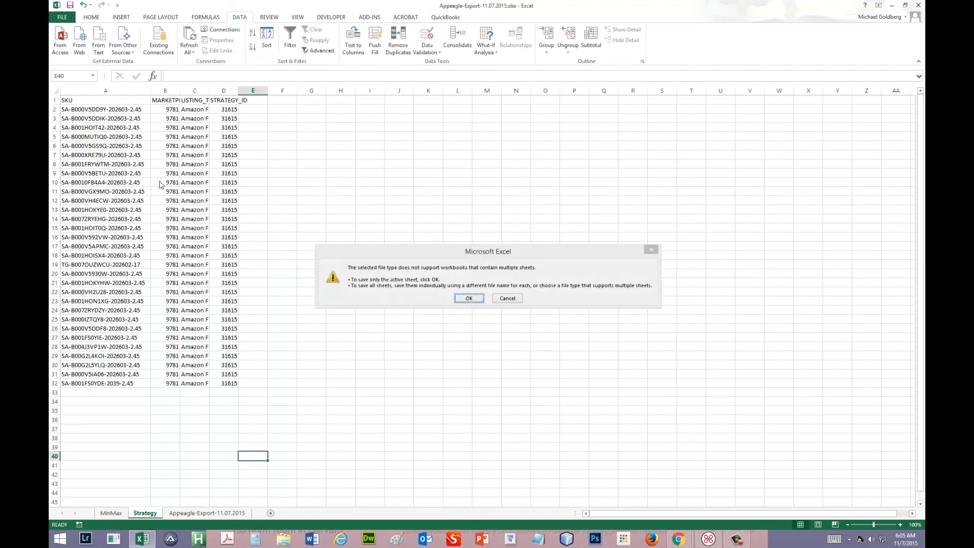
key(Return)
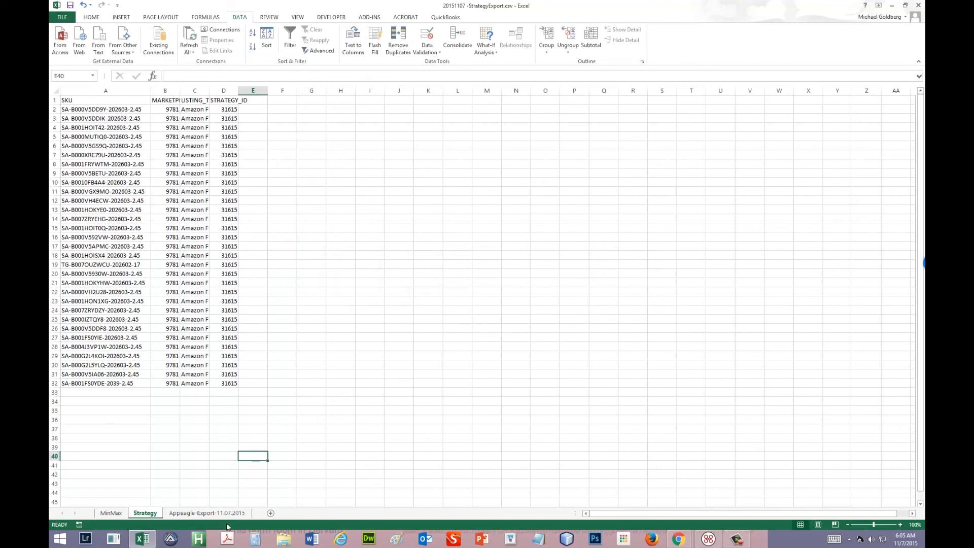
Step: Save the MinMax sheet alone to the AppEagle folder as a CSV (Macintosh) file named "20151107 -MinMaxExport.csv"
click(118, 514)
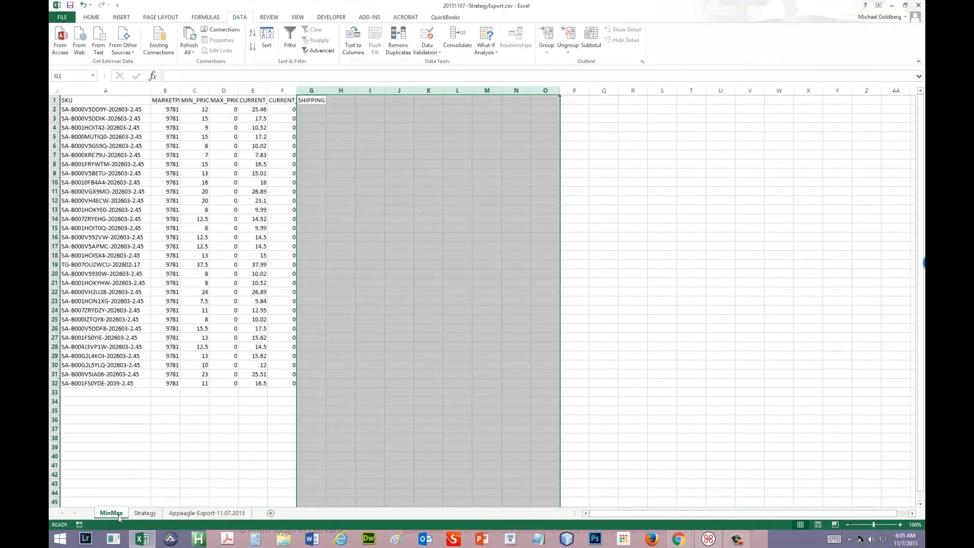
click(62, 17)
click(65, 113)
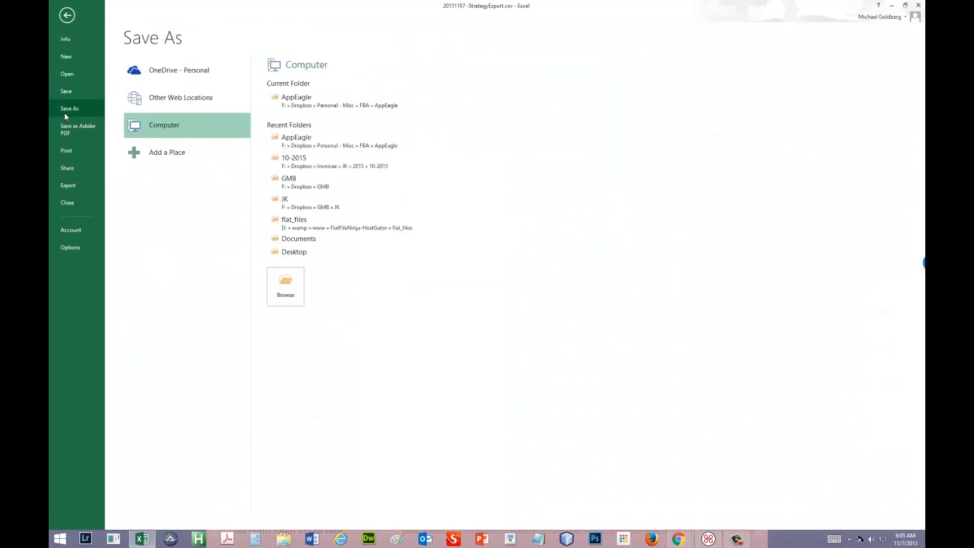
click(298, 101)
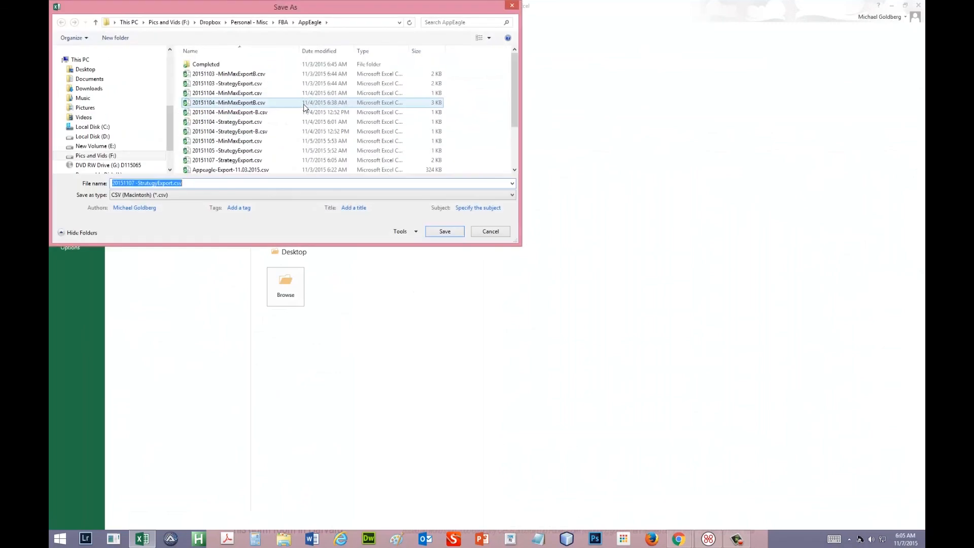
click(254, 141)
click(134, 183)
double_click(134, 184)
click(135, 183)
key(BackSpace)
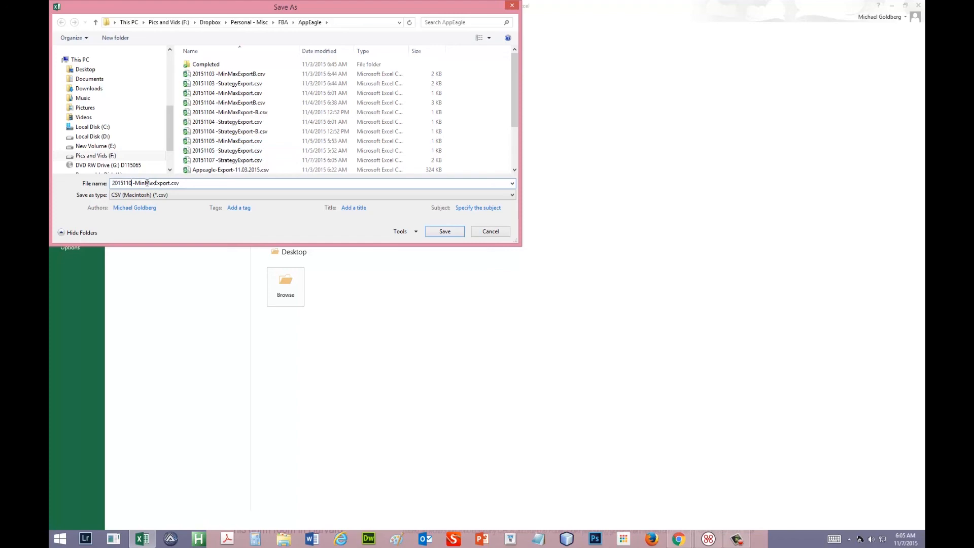
text(7)
key(Return)
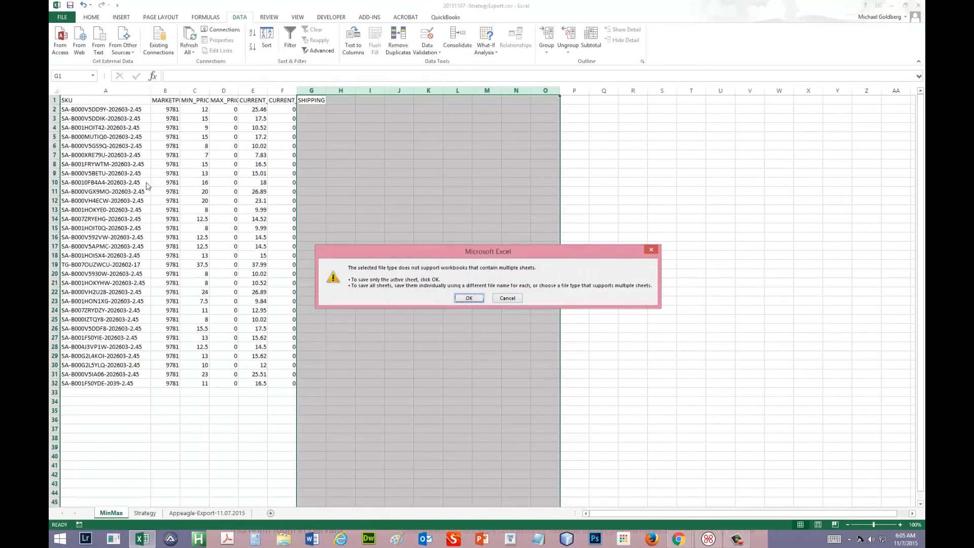
key(Return)
key(Return)
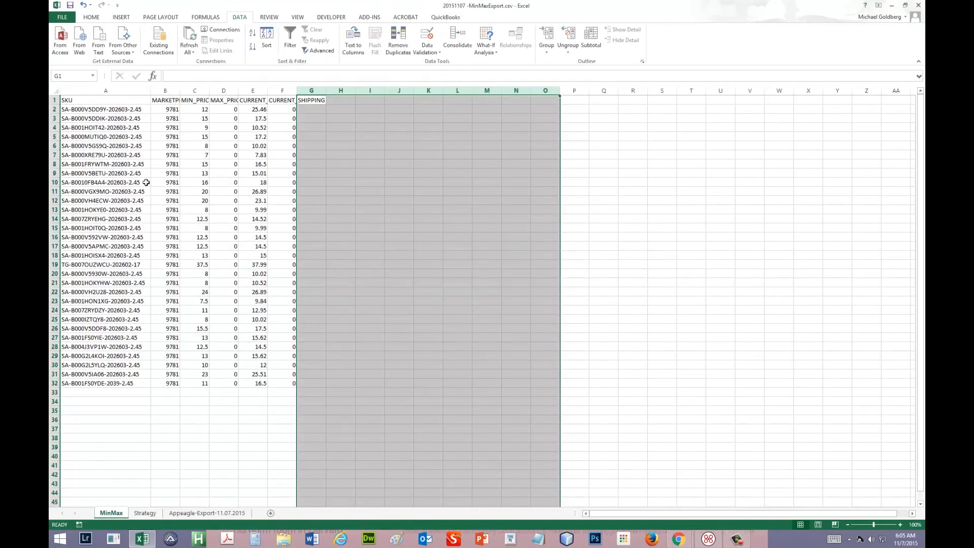
Step: Deselect the cleared columns on the MinMax sheet and close the workbook
click(550, 316)
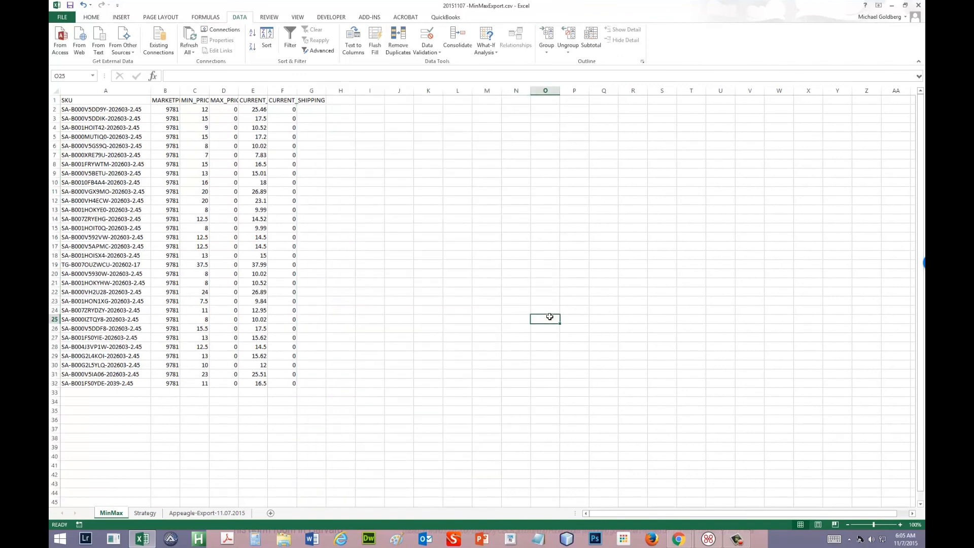
key(ctrl+w)
click(481, 280)
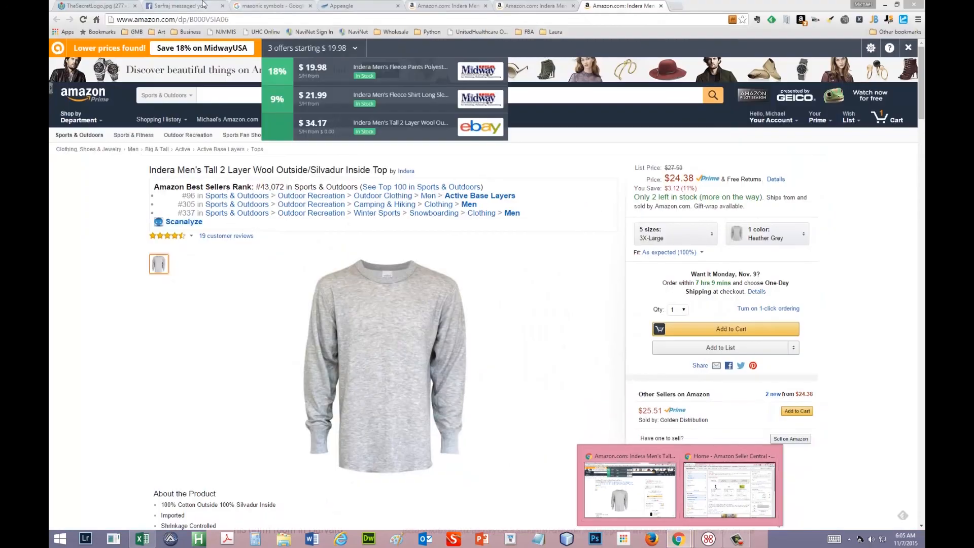
Step: On Appeagle's uploads page in Chrome, close the Facebook tab and upload "20151107 -MinMaxExport.csv" from the AppEagle folder
click(376, 6)
click(223, 6)
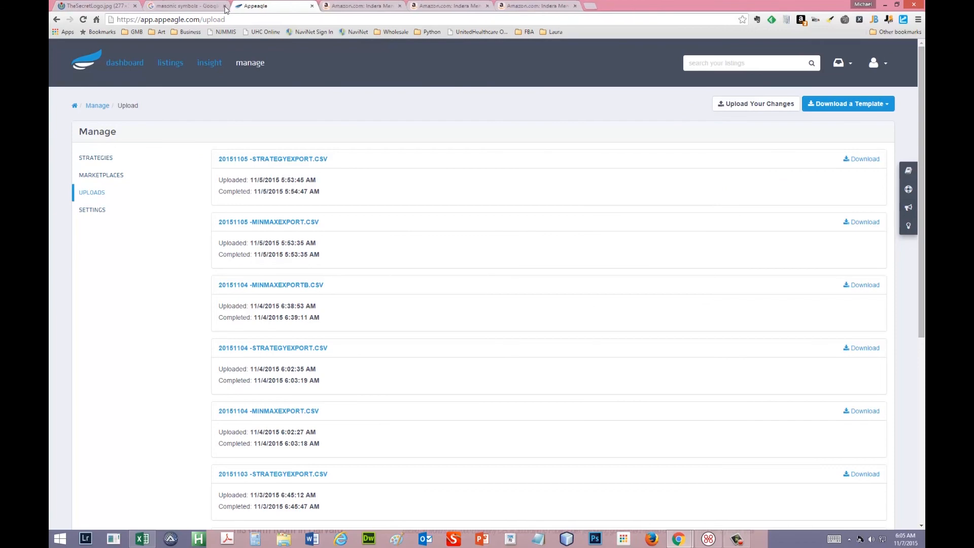
click(744, 108)
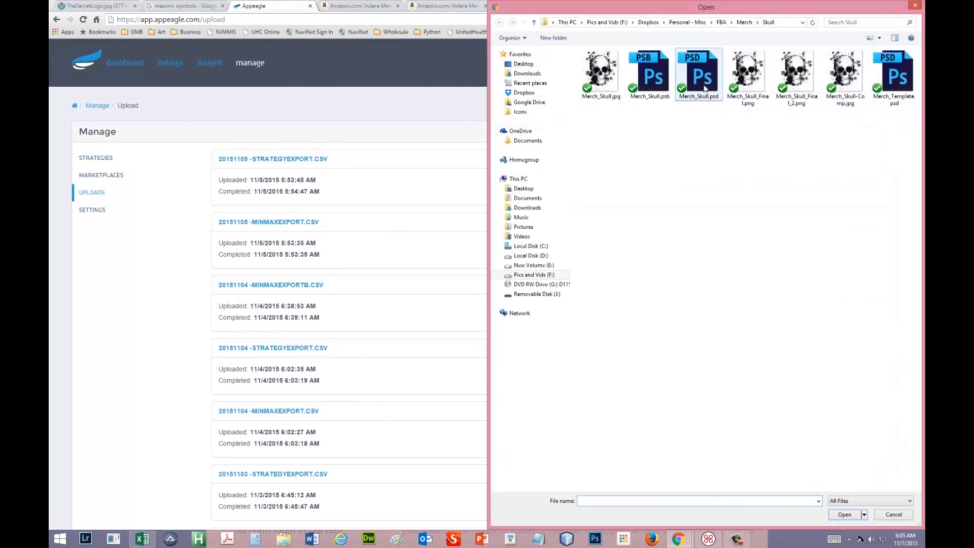
click(529, 83)
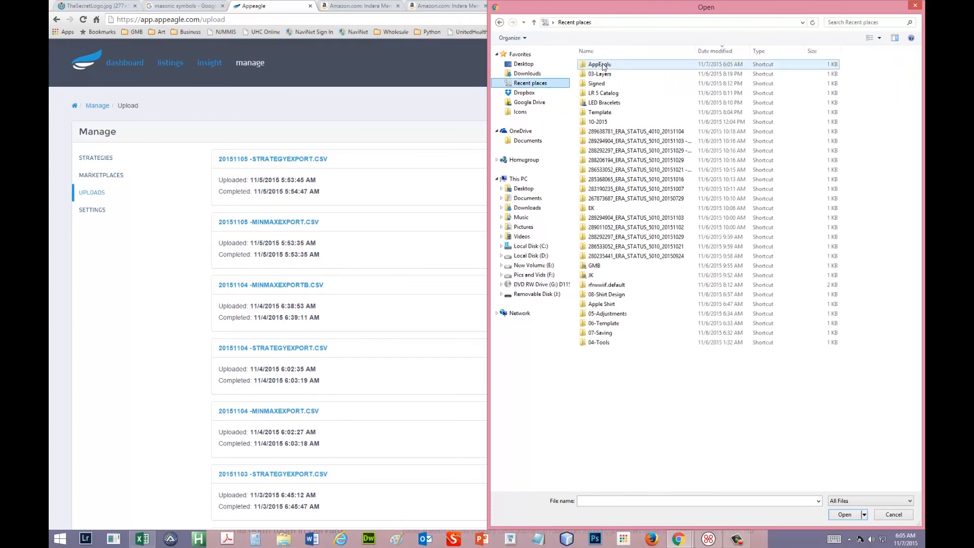
double_click(600, 64)
click(636, 162)
click(845, 515)
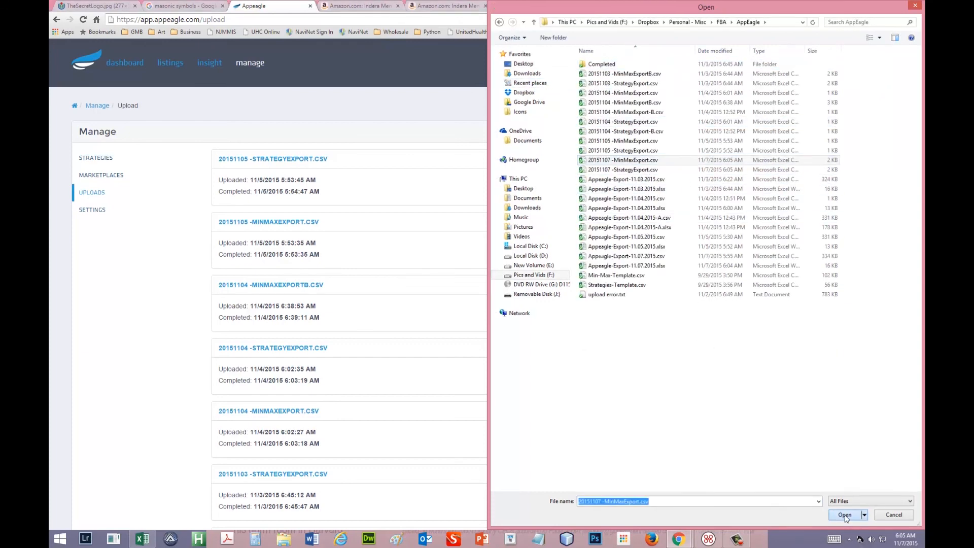
click(509, 80)
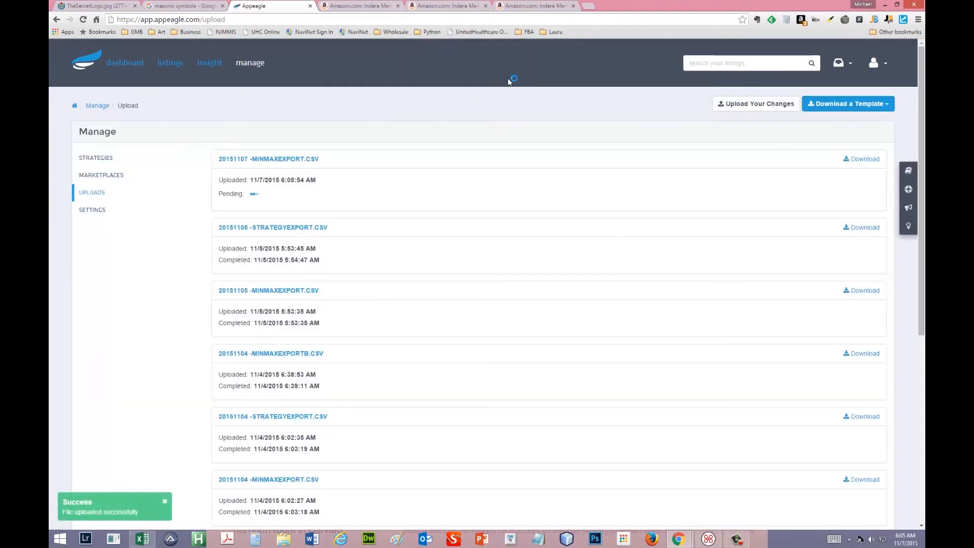
Step: Upload "20151107 -StrategyExport.csv" from the AppEagle folder to Appeagle
click(748, 107)
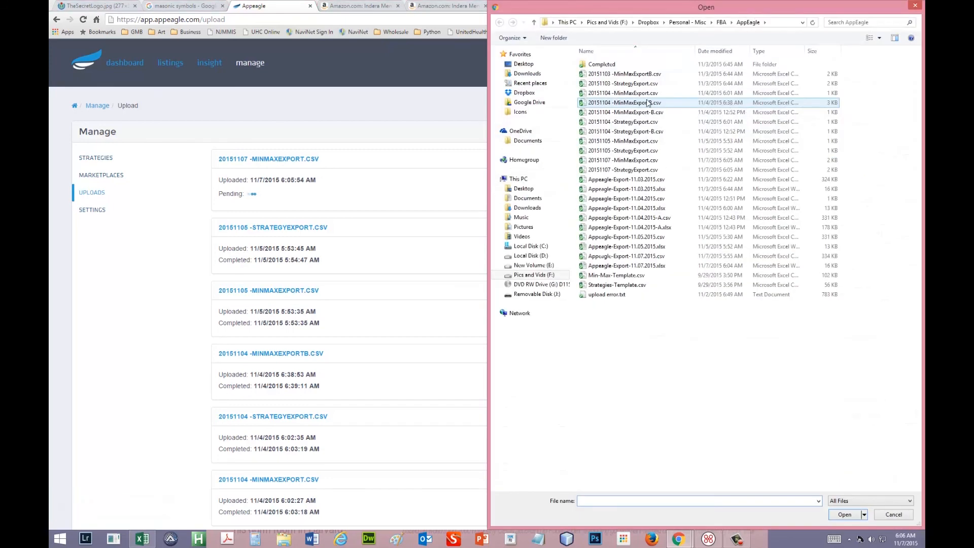
click(633, 171)
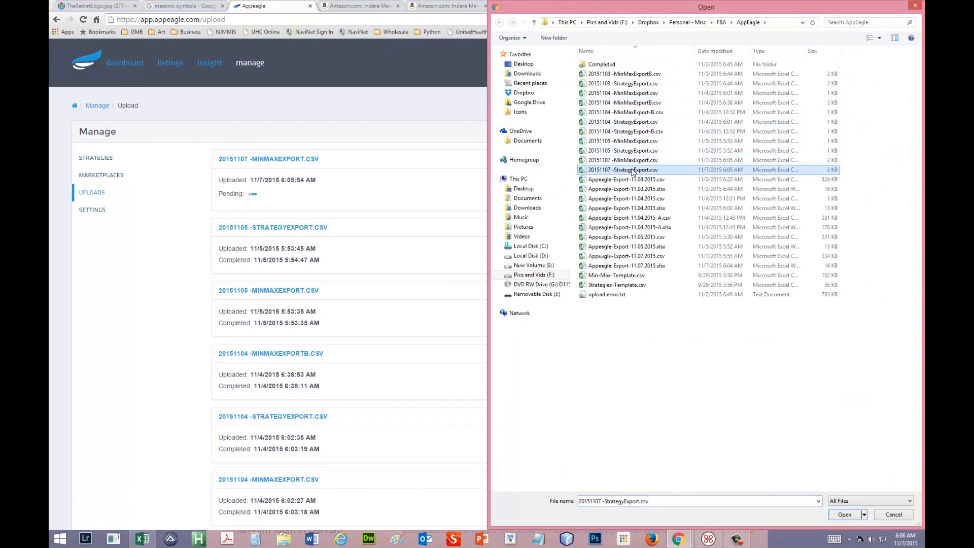
click(845, 515)
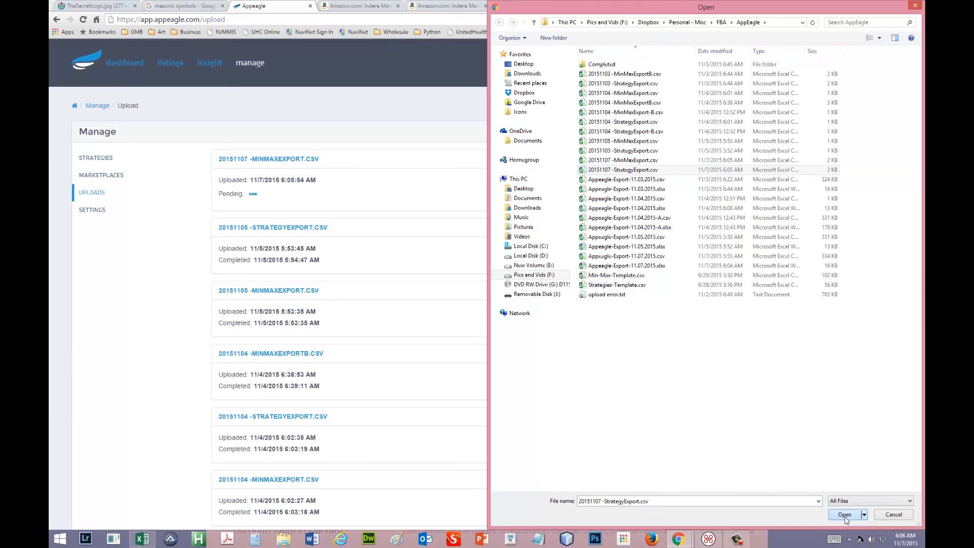
click(506, 90)
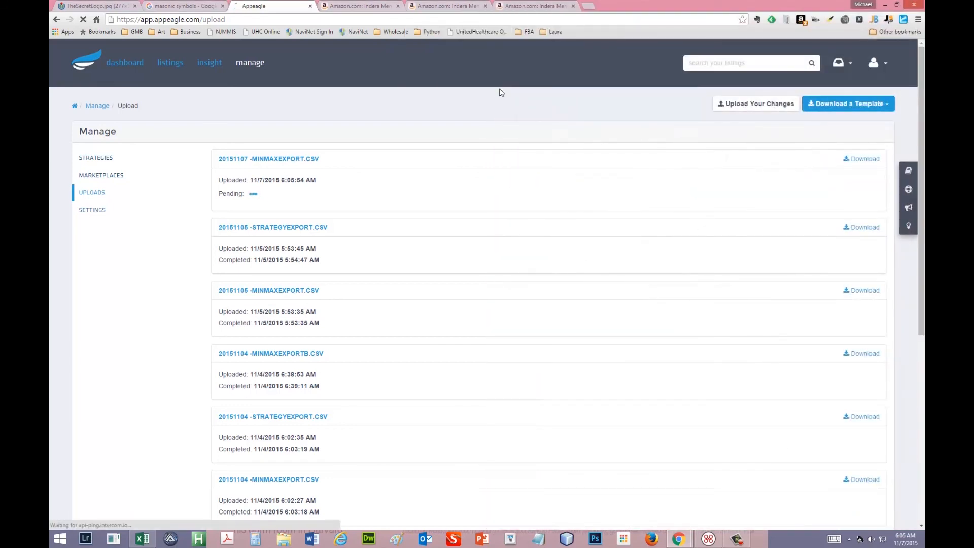